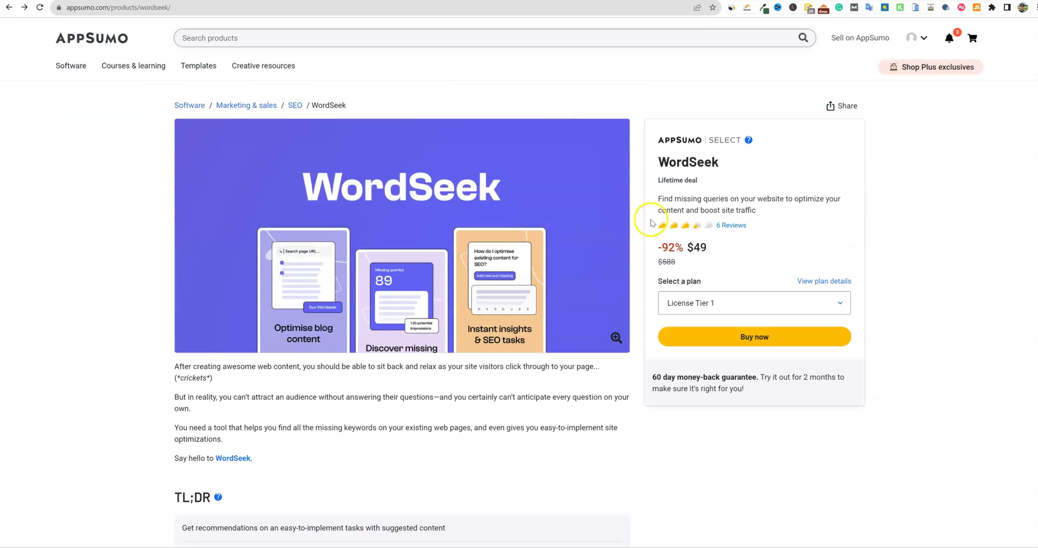
# Step: In the word-seek-results workbook, select the Page column A, then clear the selection
pyautogui.scroll(-3, 361, 233)
pyautogui.scroll(2, 361, 234)
pyautogui.scroll(-6, 388, 331)
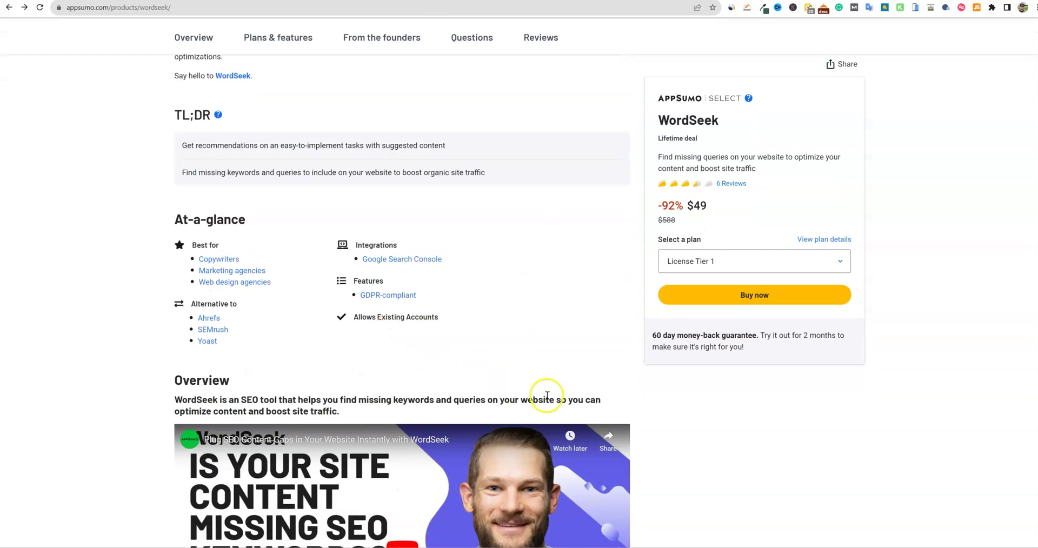
pyautogui.scroll(7, 549, 399)
pyautogui.scroll(1, 556, 405)
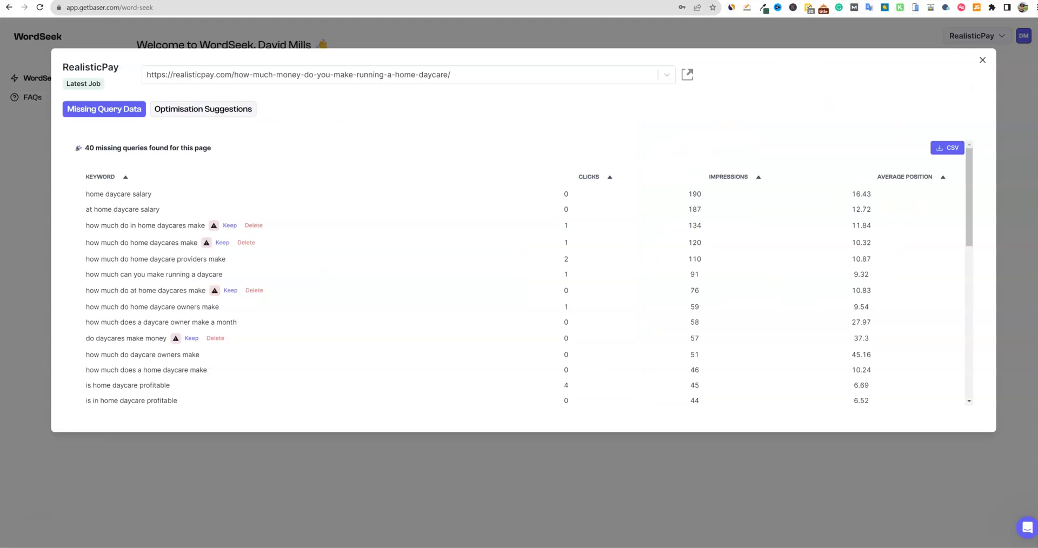
pyautogui.scroll(-7, 206, 319)
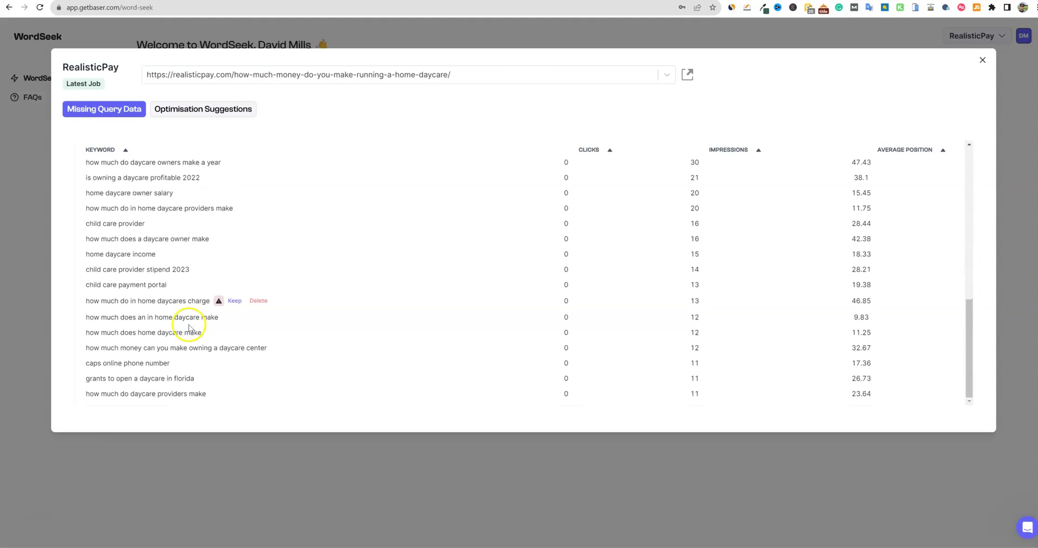
pyautogui.scroll(8, 188, 328)
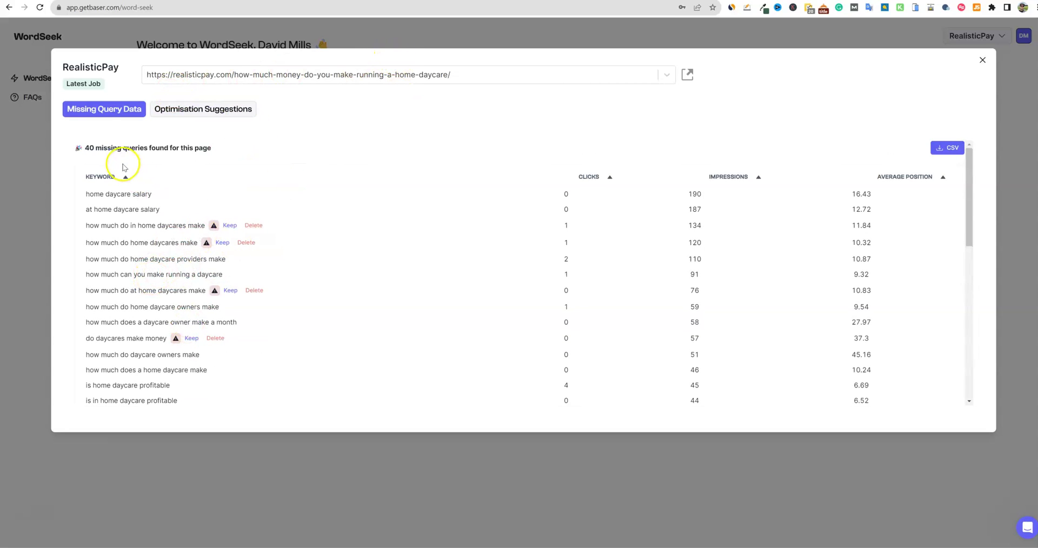
pyautogui.scroll(-7, 219, 292)
pyautogui.scroll(-1, 219, 303)
pyautogui.scroll(8, 219, 303)
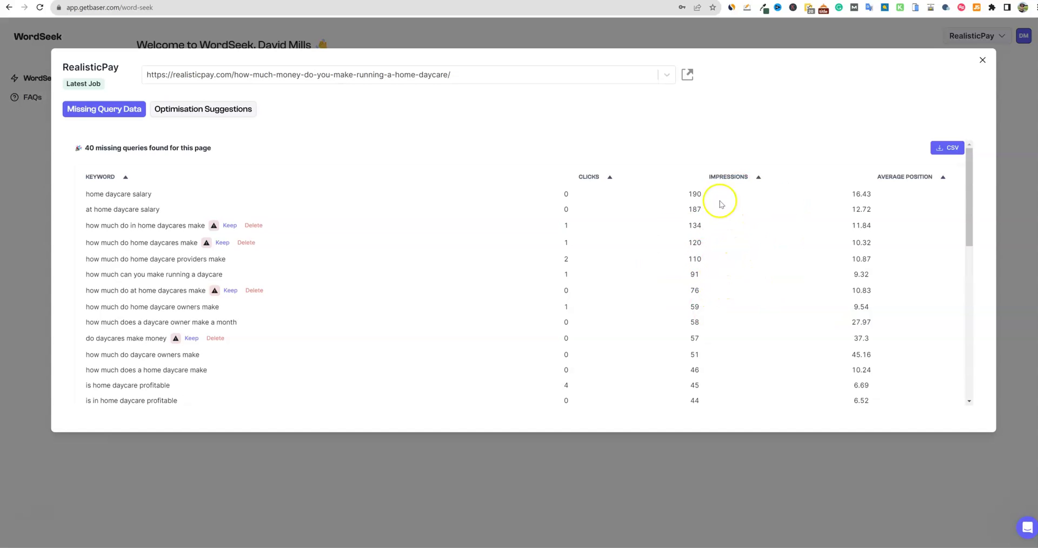
pyautogui.scroll(-6, 715, 243)
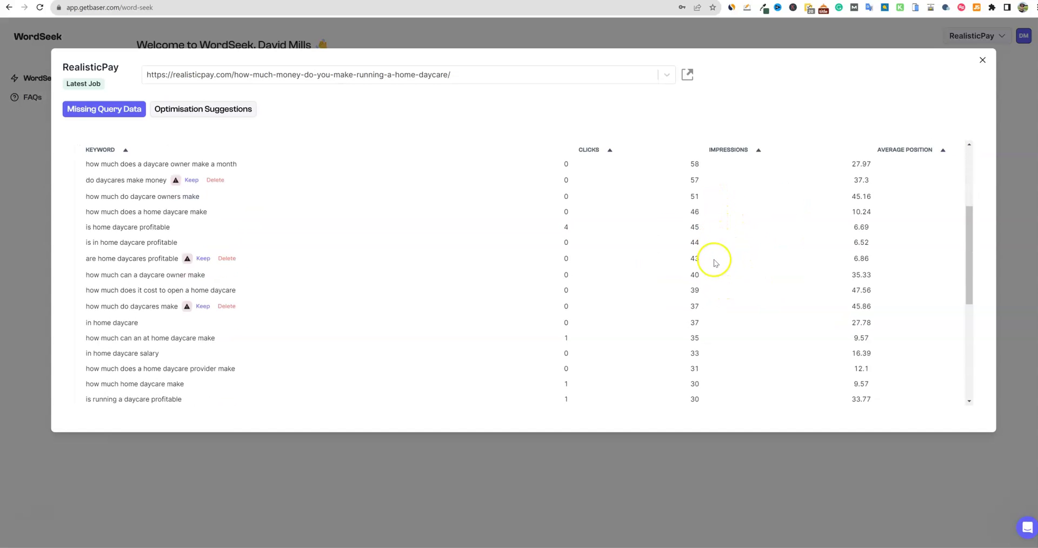
pyautogui.scroll(7, 283, 377)
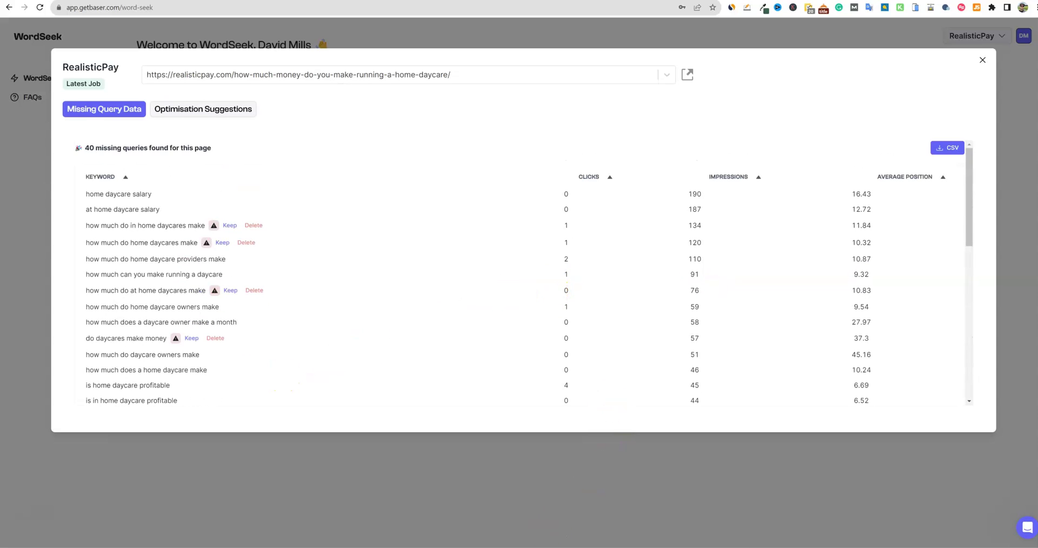
pyautogui.moveTo(534, 546)
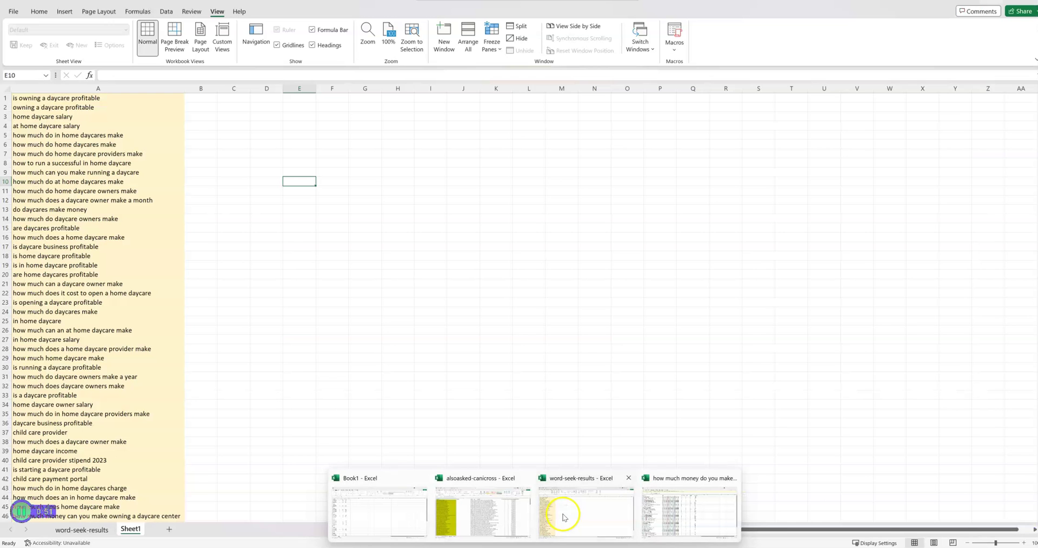
pyautogui.click(562, 517)
pyautogui.click(80, 529)
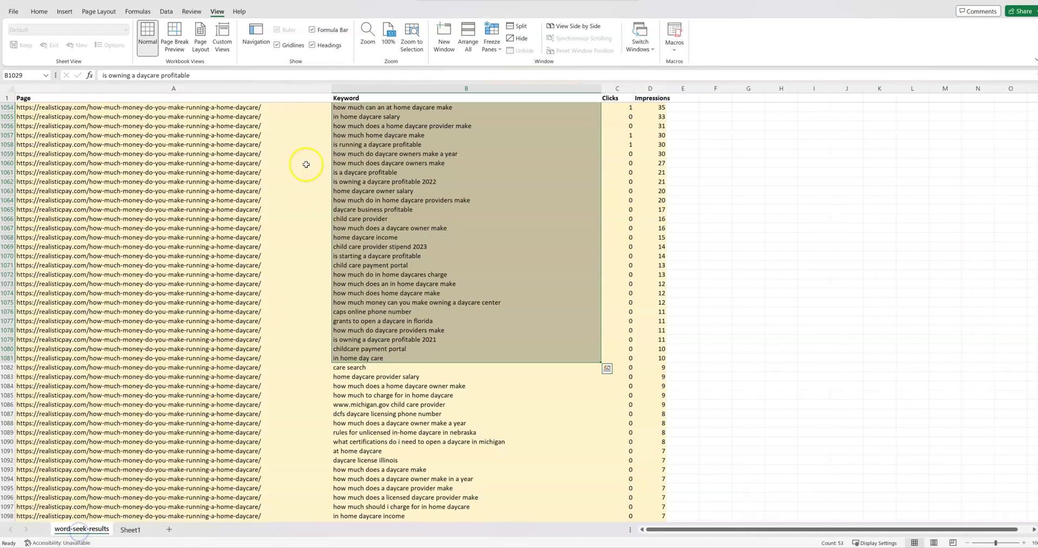
pyautogui.click(275, 89)
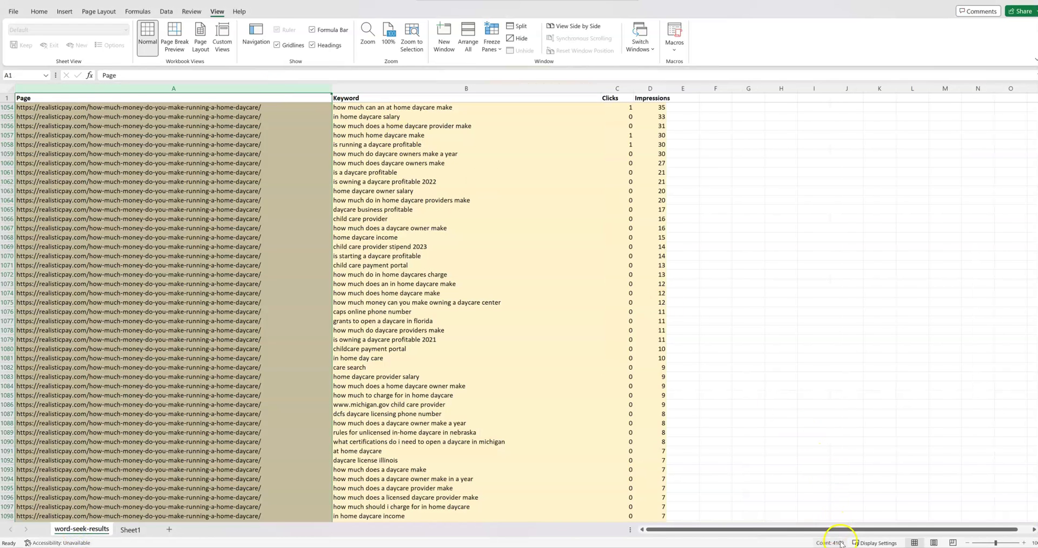
pyautogui.click(279, 367)
# Step: Select the daycare page's keywords in rows 1029–1081 of word-seek-results
pyautogui.scroll(-7, 677, 305)
pyautogui.scroll(-14, 677, 304)
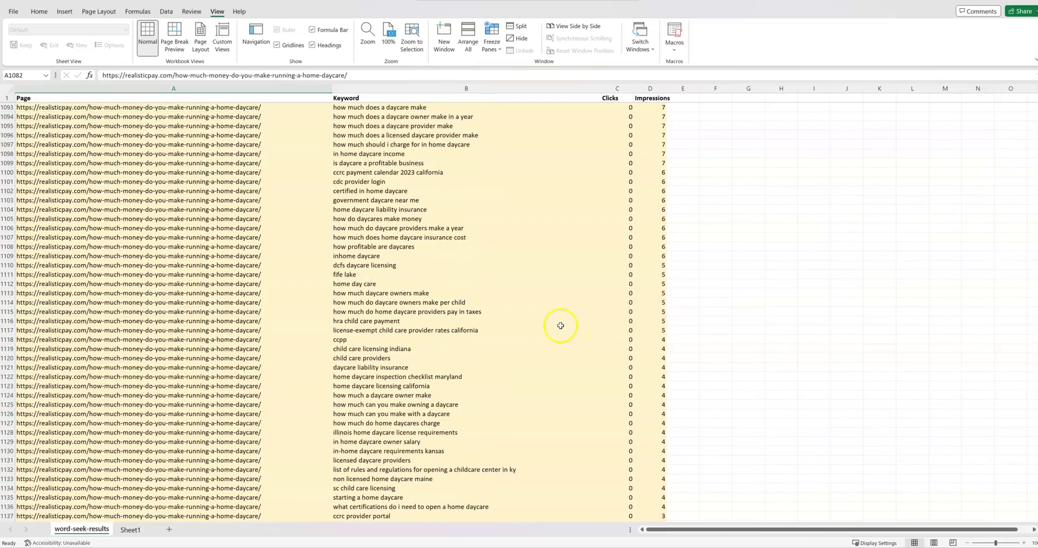
pyautogui.scroll(-20, 204, 346)
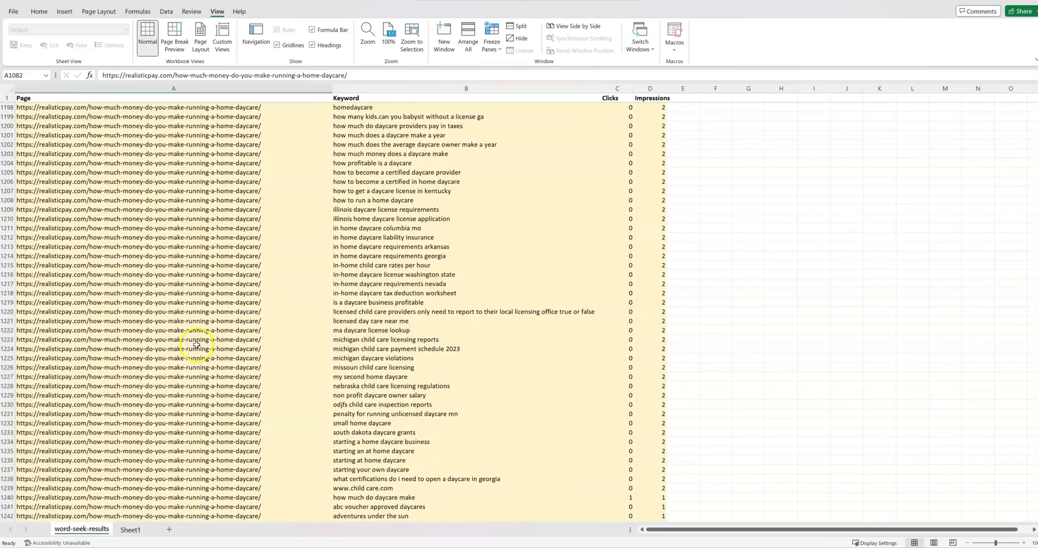
pyautogui.scroll(20, 200, 342)
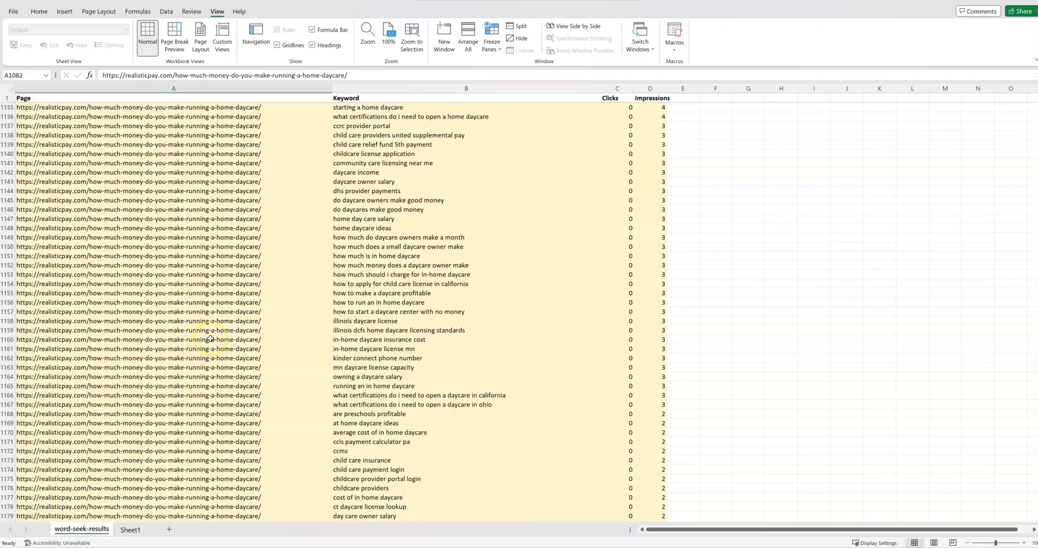
pyautogui.scroll(20, 210, 339)
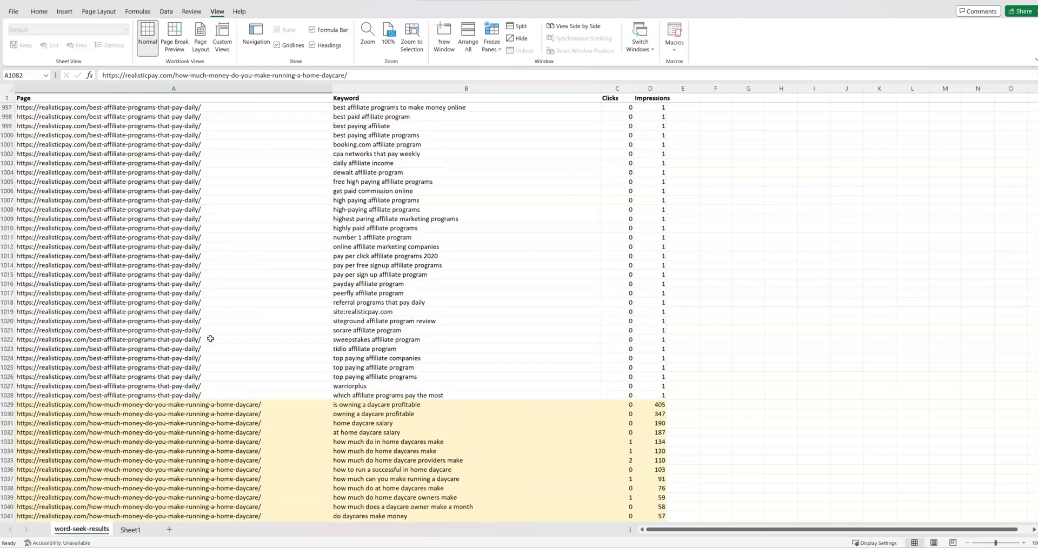
pyautogui.scroll(-4, 351, 345)
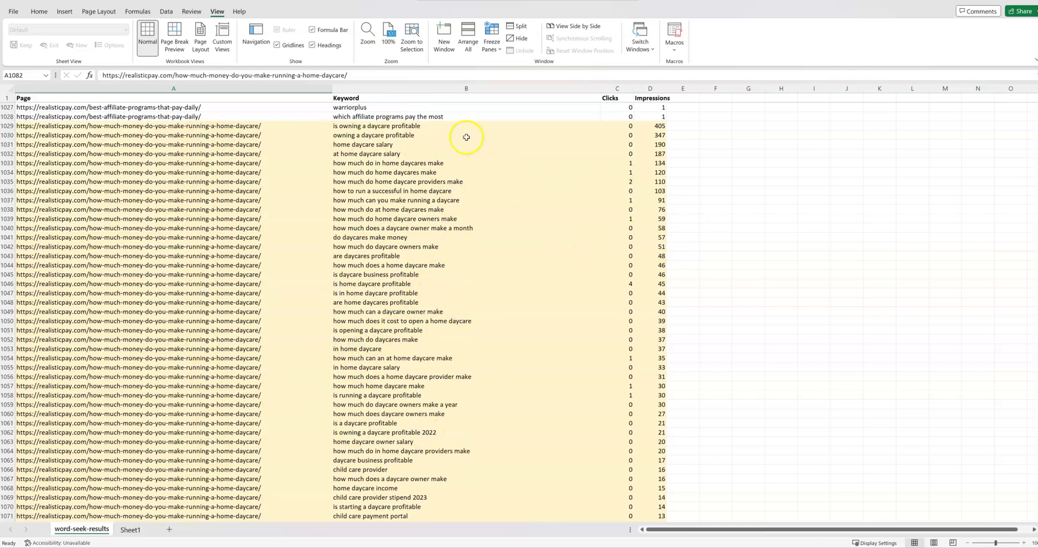
pyautogui.scroll(-7, 677, 319)
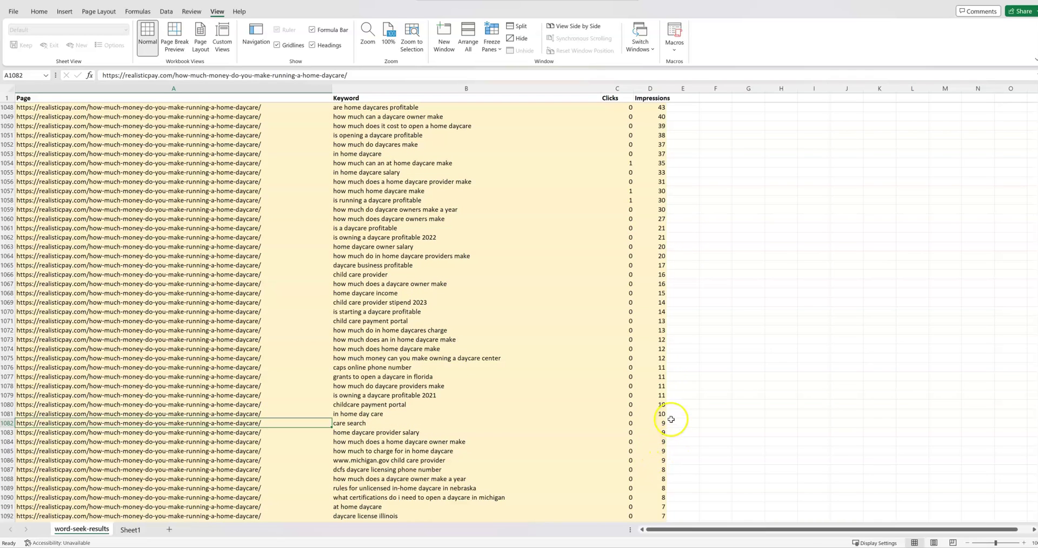
pyautogui.moveTo(661, 414); pyautogui.dragTo(456, 497)
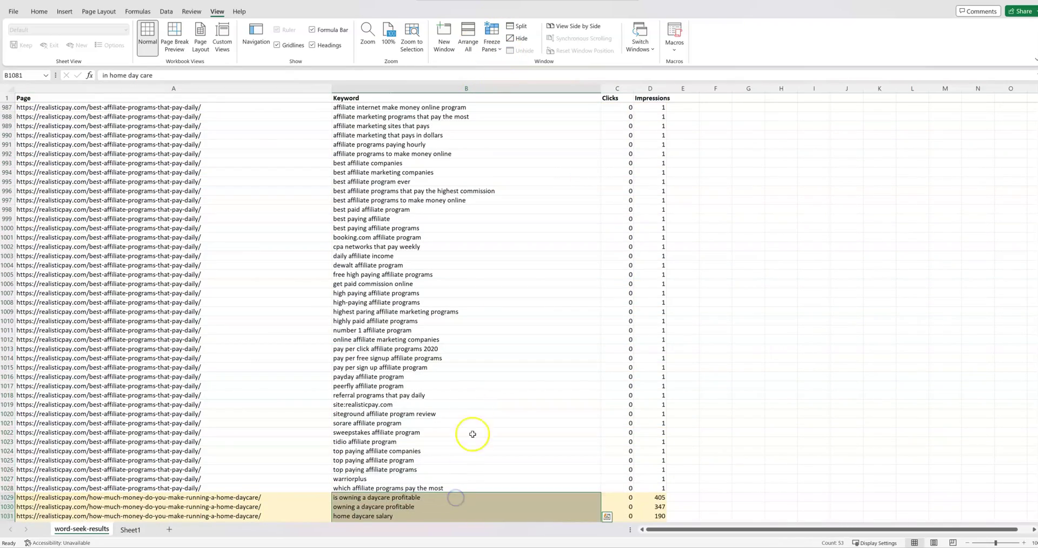
pyautogui.scroll(-4, 540, 470)
pyautogui.scroll(-7, 487, 448)
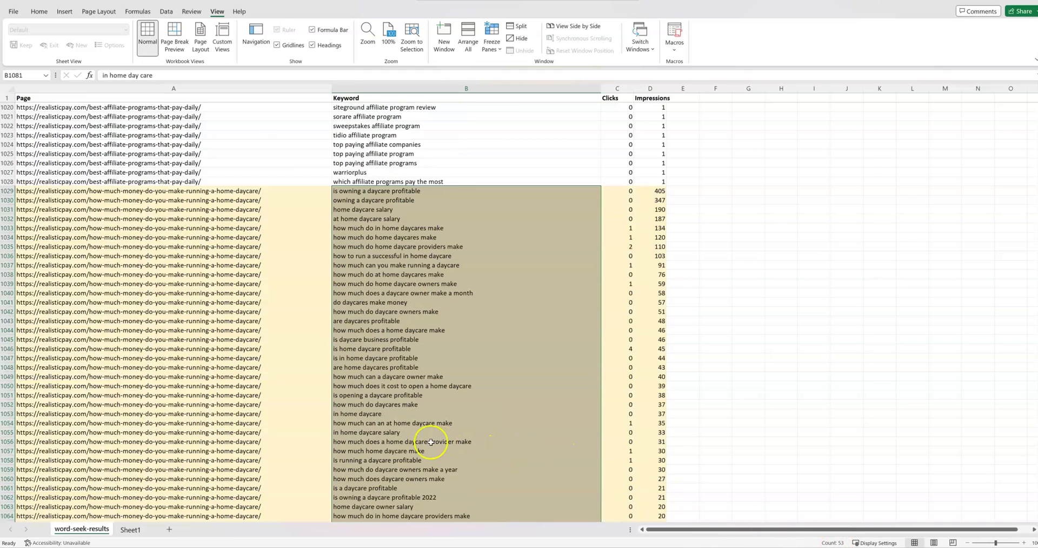
# Step: On Sheet1, select the keyword list A3:A36 to count it, then deselect it
pyautogui.click(130, 531)
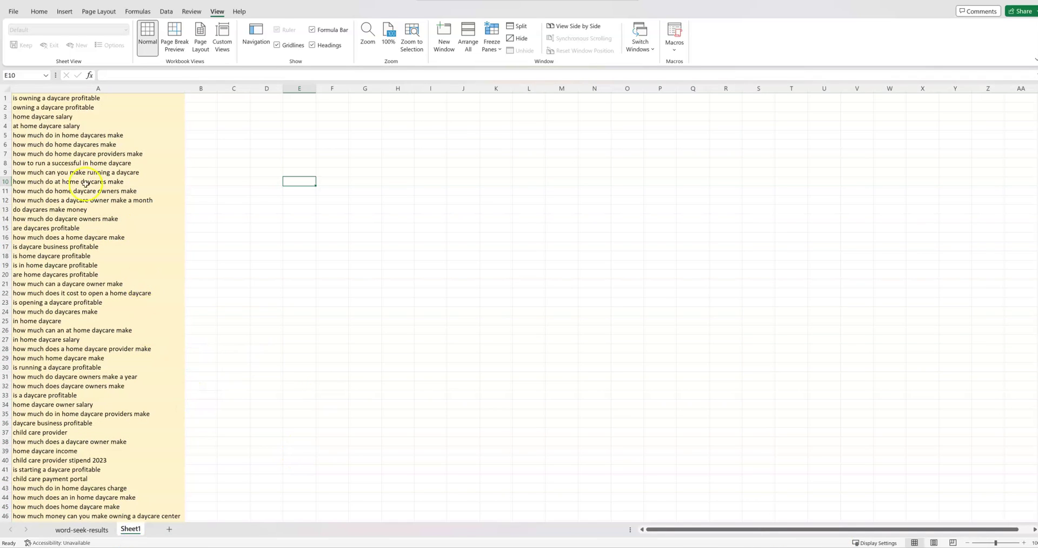
pyautogui.click(108, 98)
pyautogui.hotkey('ctrl', 'shift', 'Down')
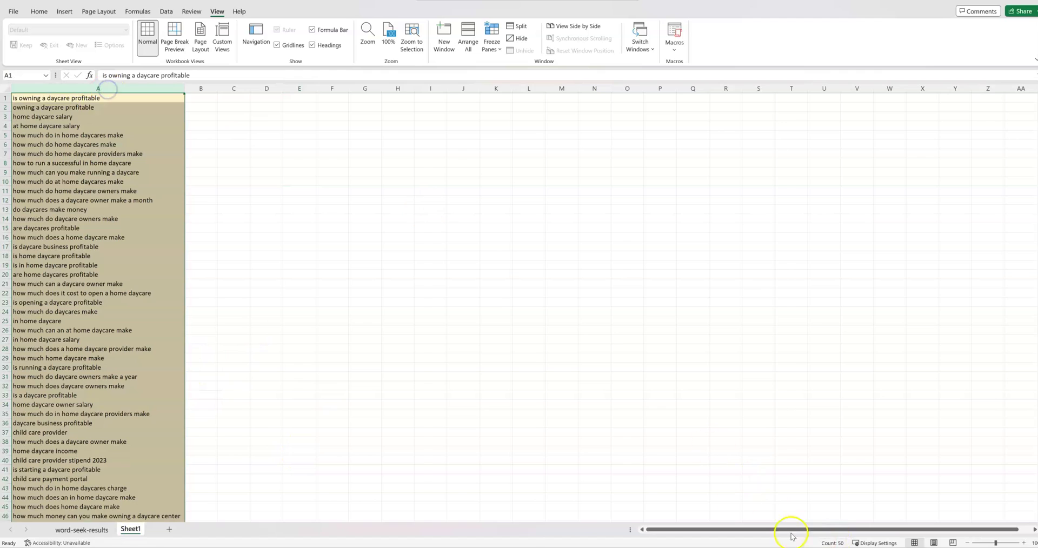
pyautogui.click(132, 293)
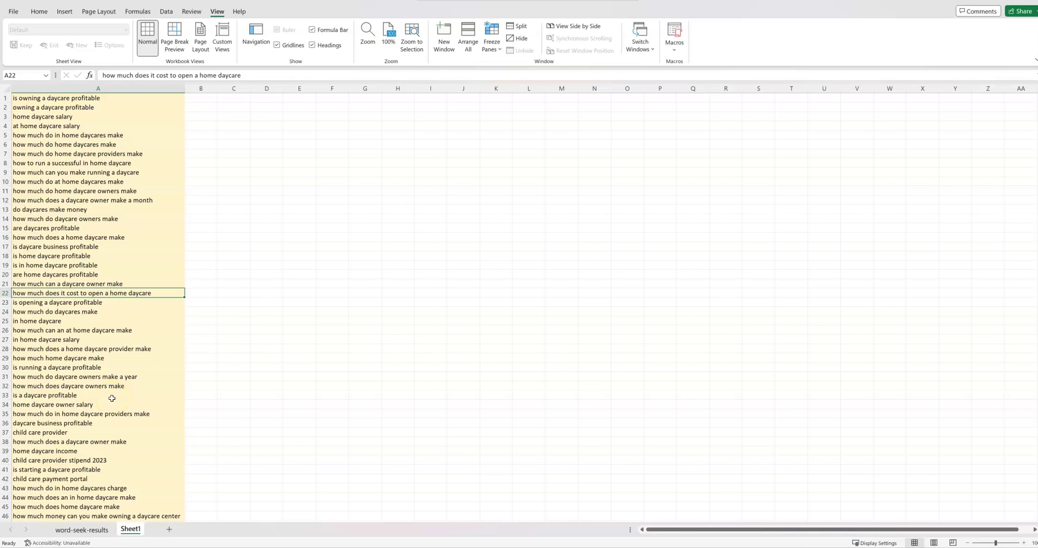
pyautogui.moveTo(59, 118); pyautogui.dragTo(63, 422)
pyautogui.scroll(-2, 63, 417)
pyautogui.scroll(-2, 87, 333)
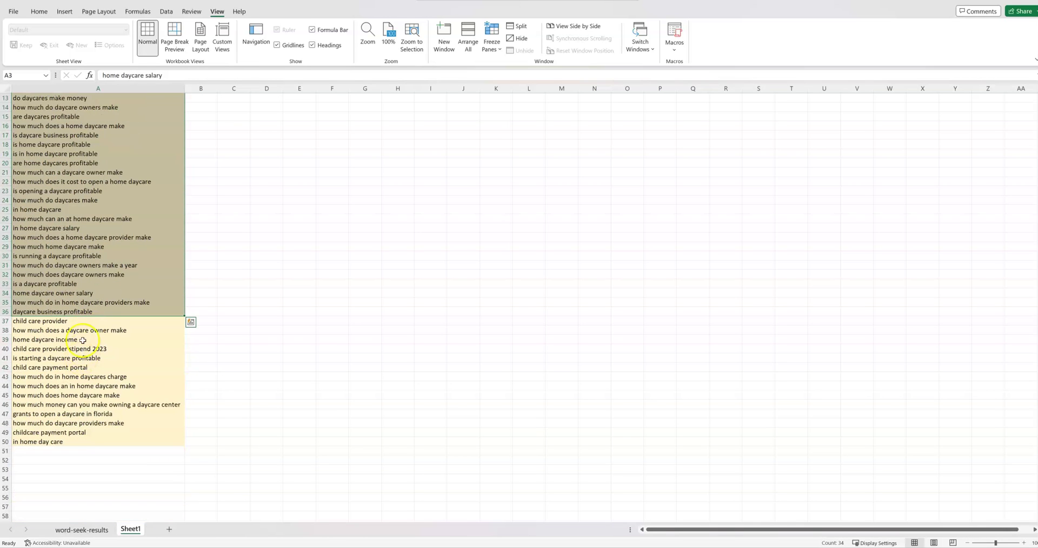
pyautogui.scroll(4, 80, 442)
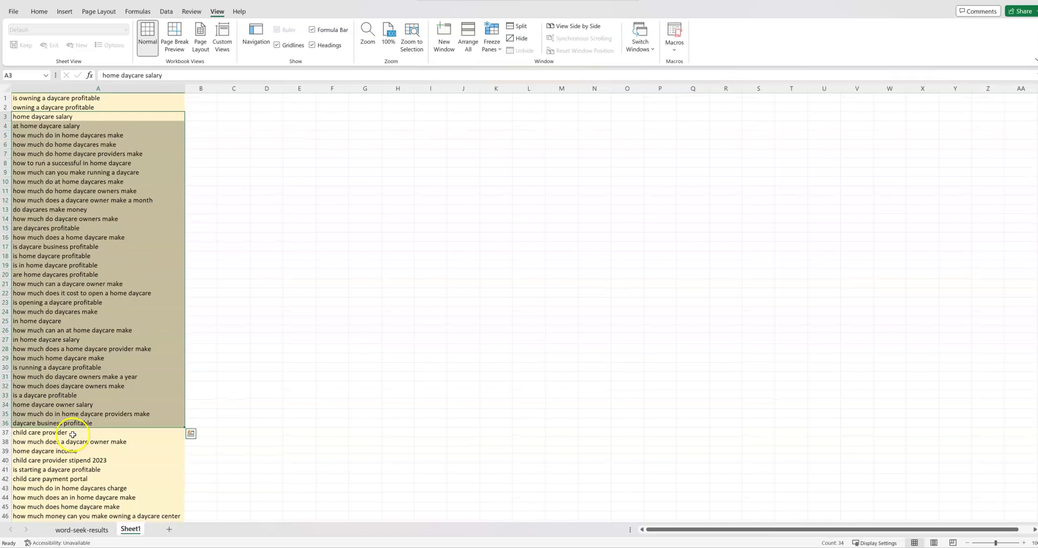
pyautogui.click(213, 271)
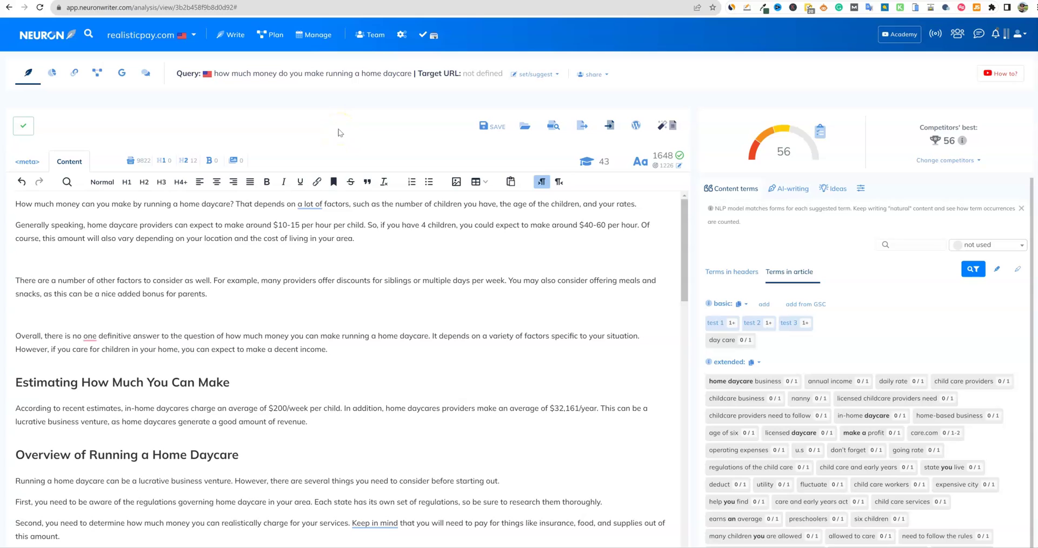
# Step: Highlight the target query wording, then choose 'add from GSC' beside the basic terms
pyautogui.moveTo(231, 73); pyautogui.dragTo(423, 69)
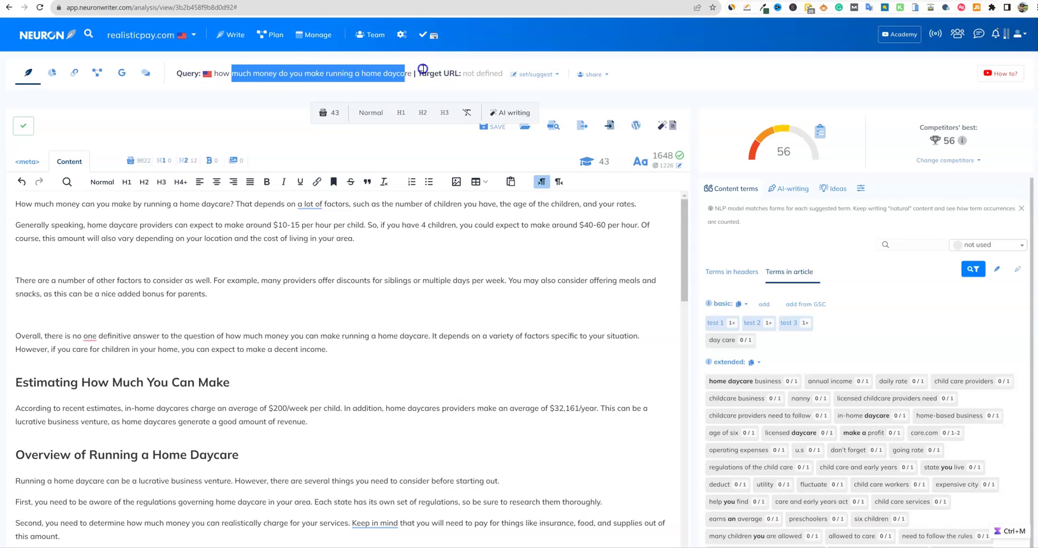
pyautogui.click(261, 110)
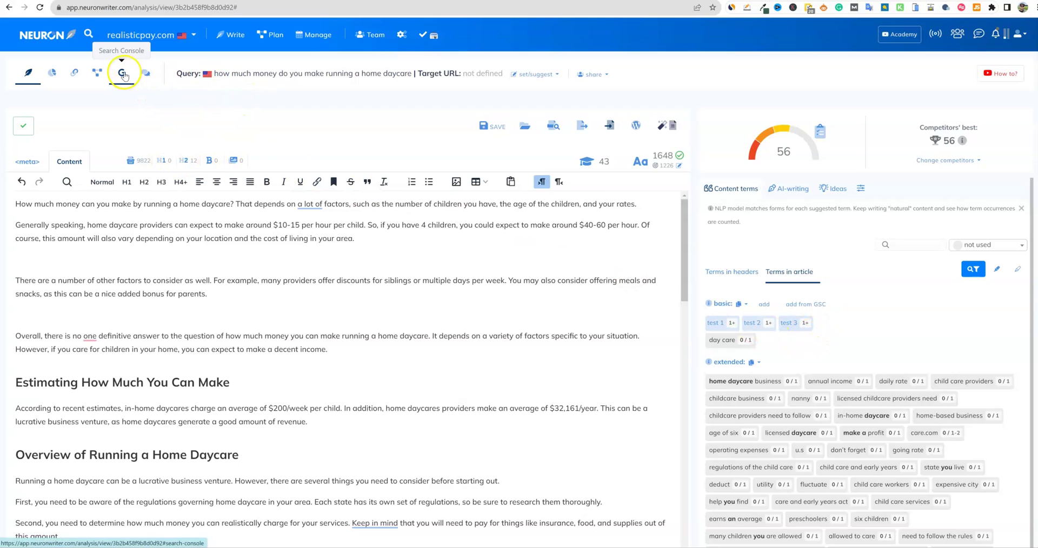
pyautogui.click(815, 305)
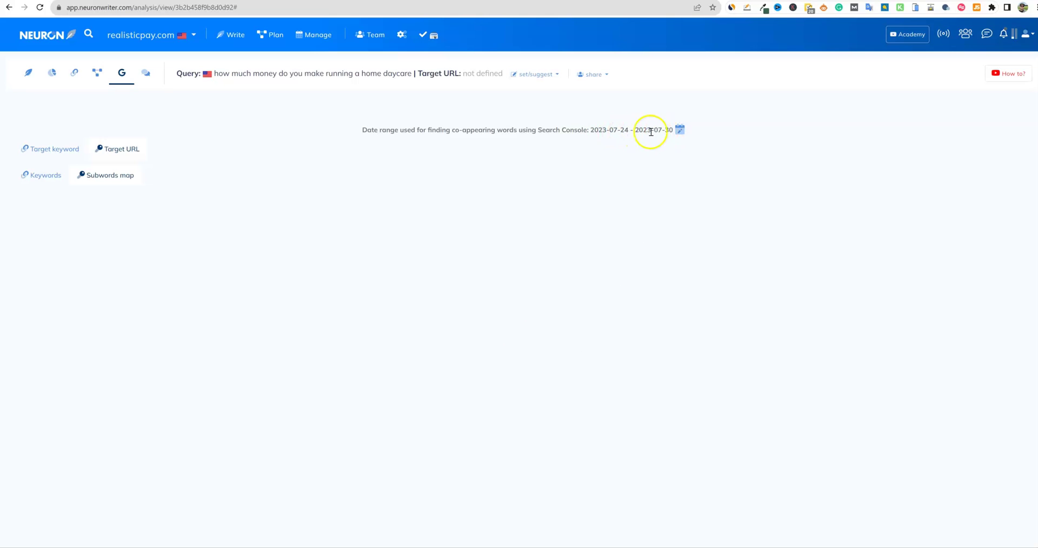
# Step: Move the Search Console date range start to 2023-07-03 (four weeks) and reload the analysis
pyautogui.click(679, 130)
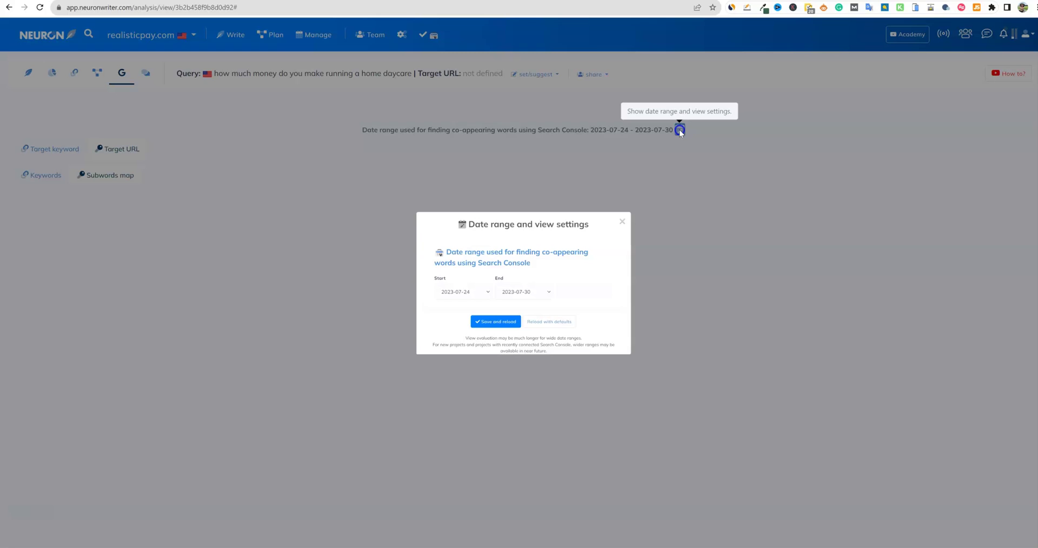
pyautogui.click(470, 294)
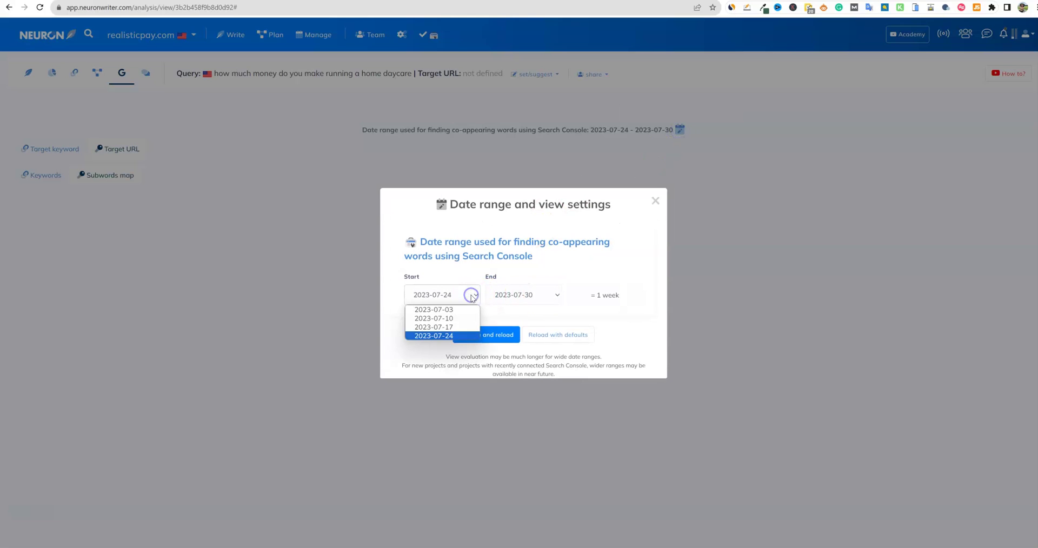
pyautogui.click(458, 336)
pyautogui.click(464, 310)
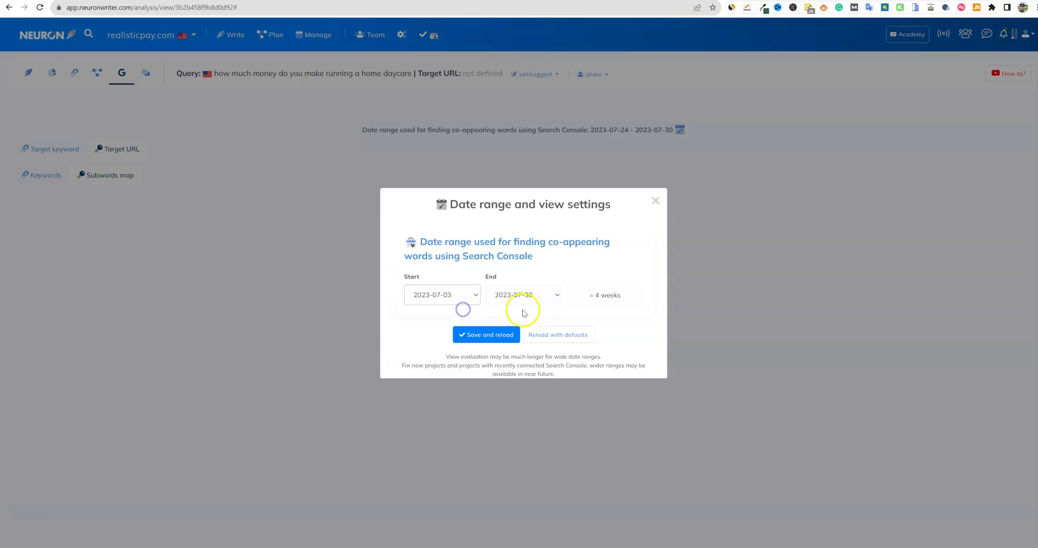
pyautogui.doubleClick(597, 295)
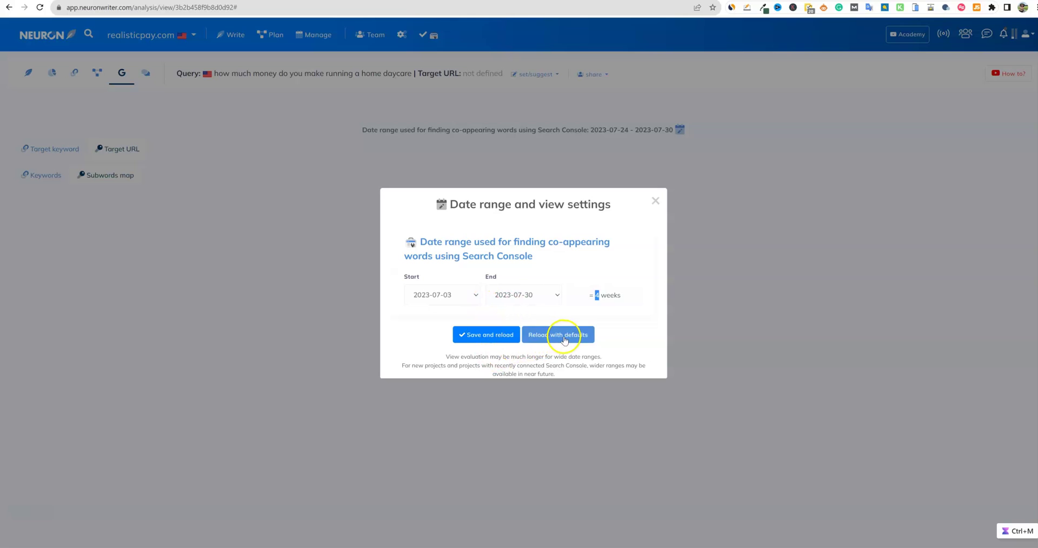
pyautogui.click(479, 335)
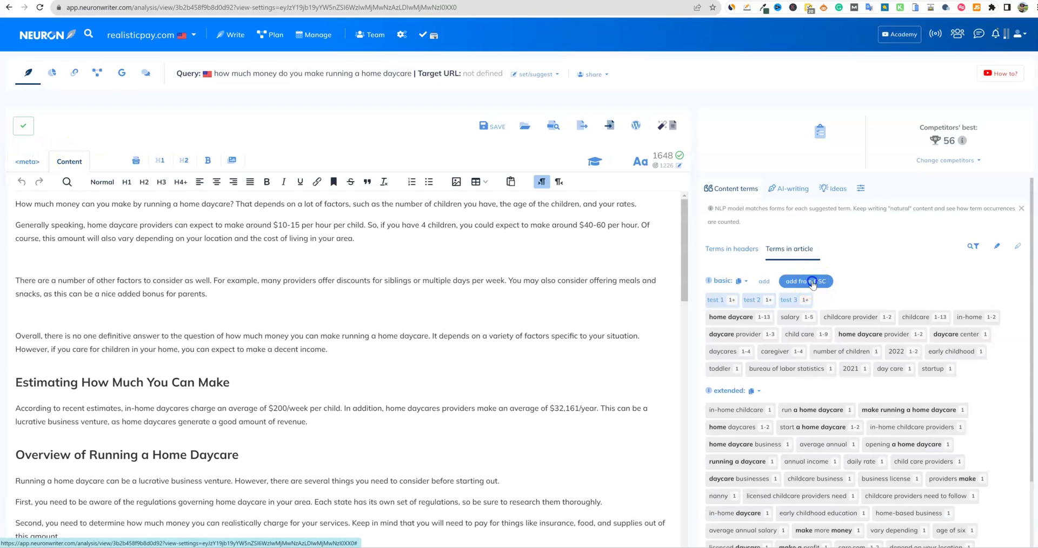
pyautogui.click(813, 282)
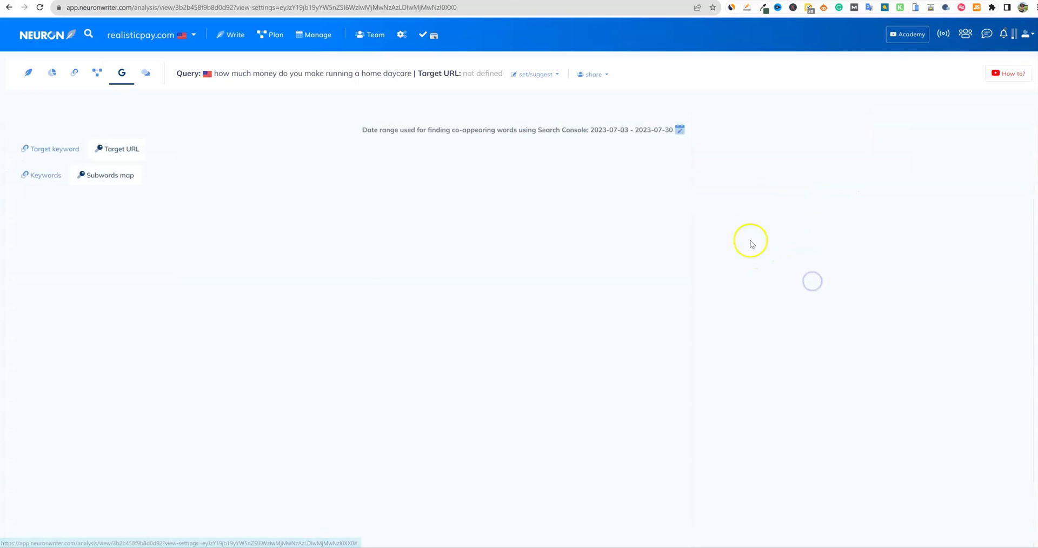
# Step: Show Target keyword GSC data, toggle the Clicks column, and sort by Impressions descending
pyautogui.click(69, 151)
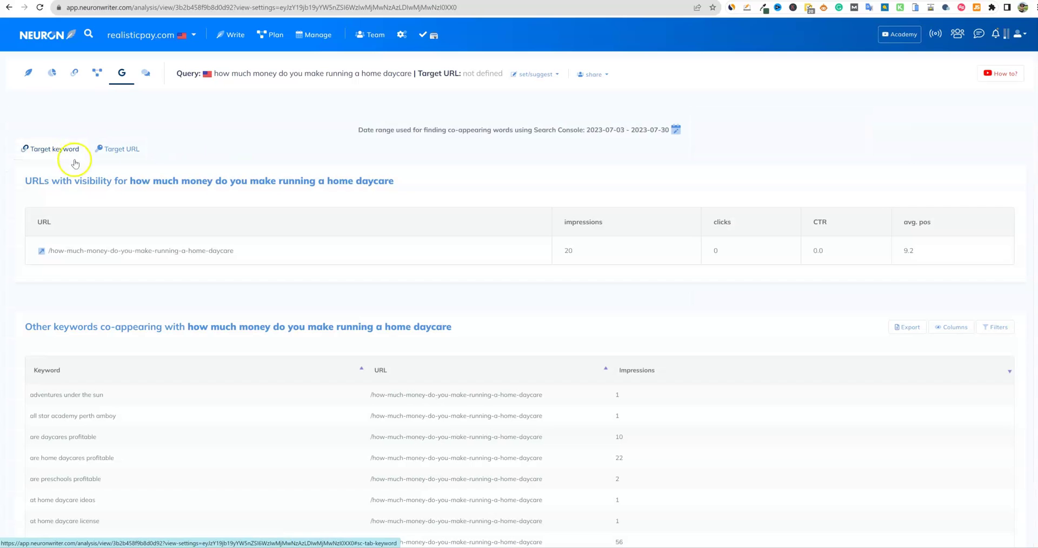
pyautogui.scroll(-2, 649, 389)
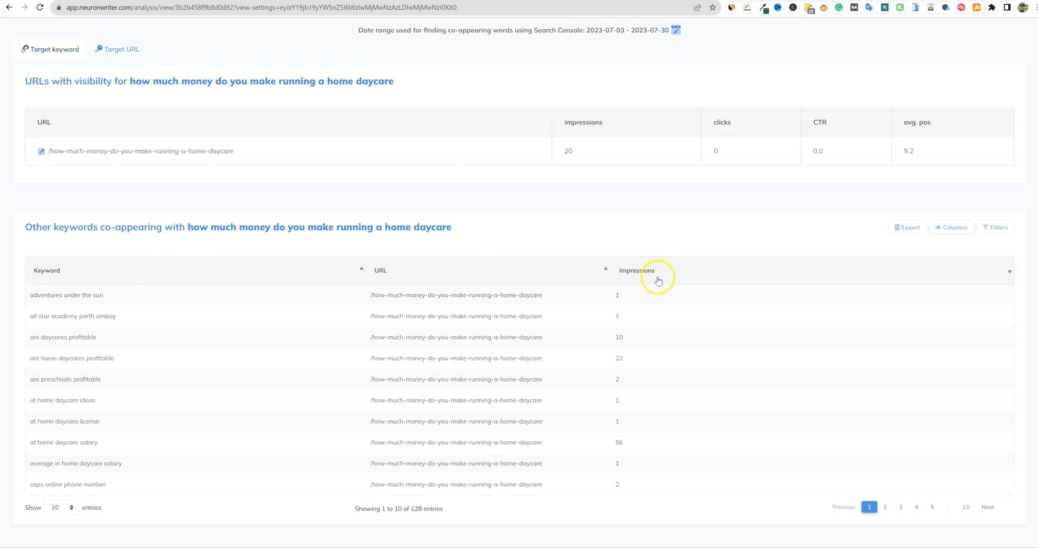
pyautogui.click(953, 228)
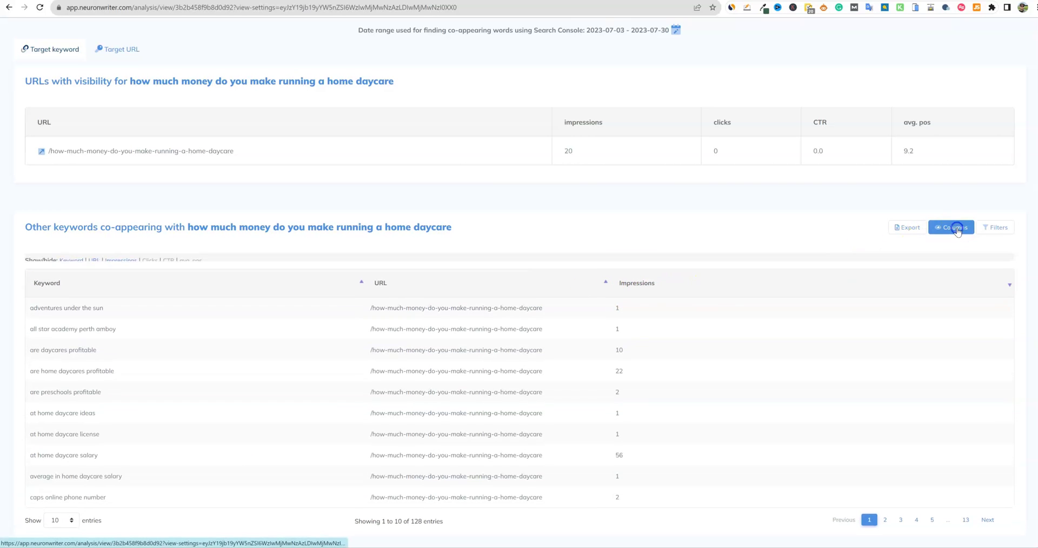
pyautogui.click(150, 261)
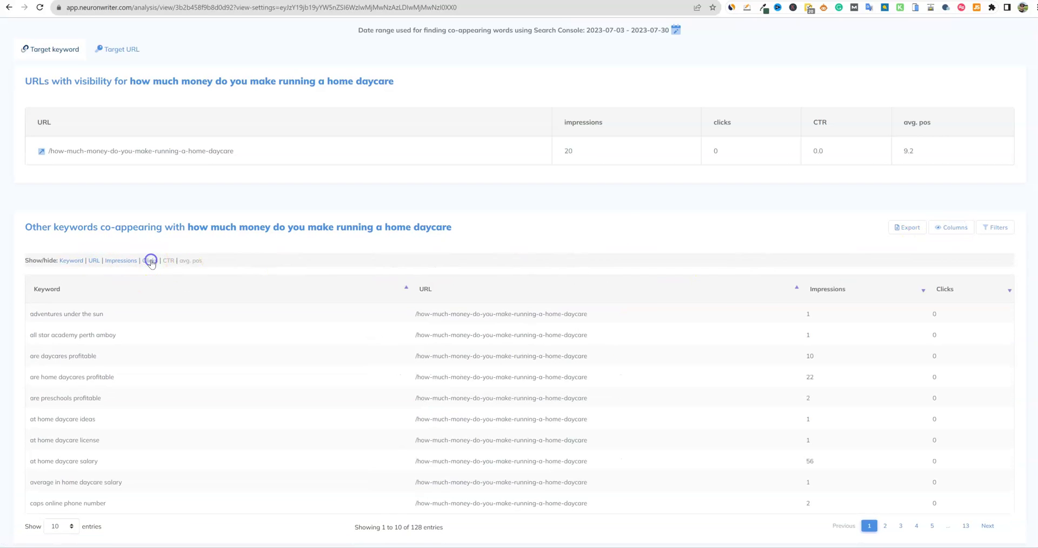
pyautogui.click(150, 261)
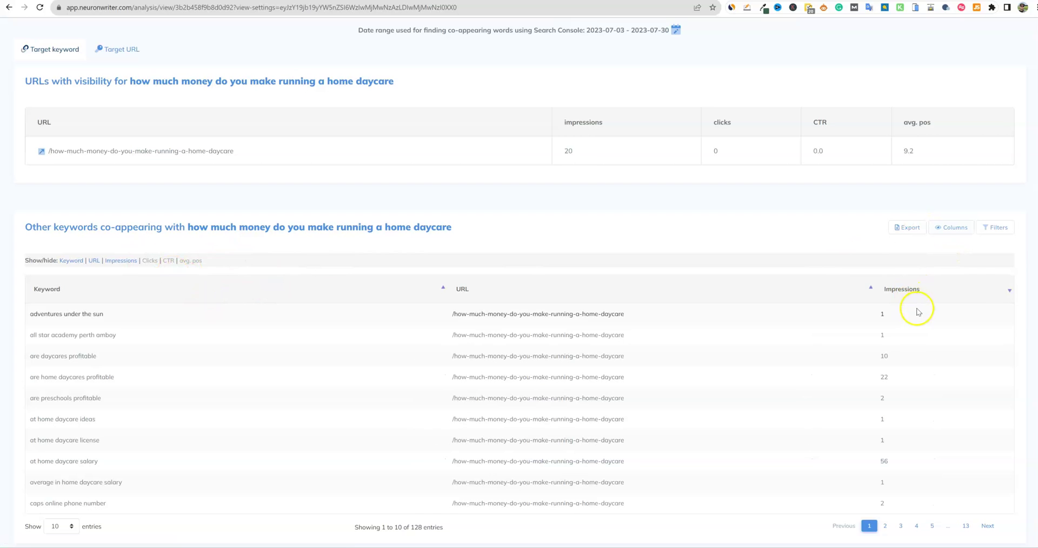
pyautogui.click(1010, 290)
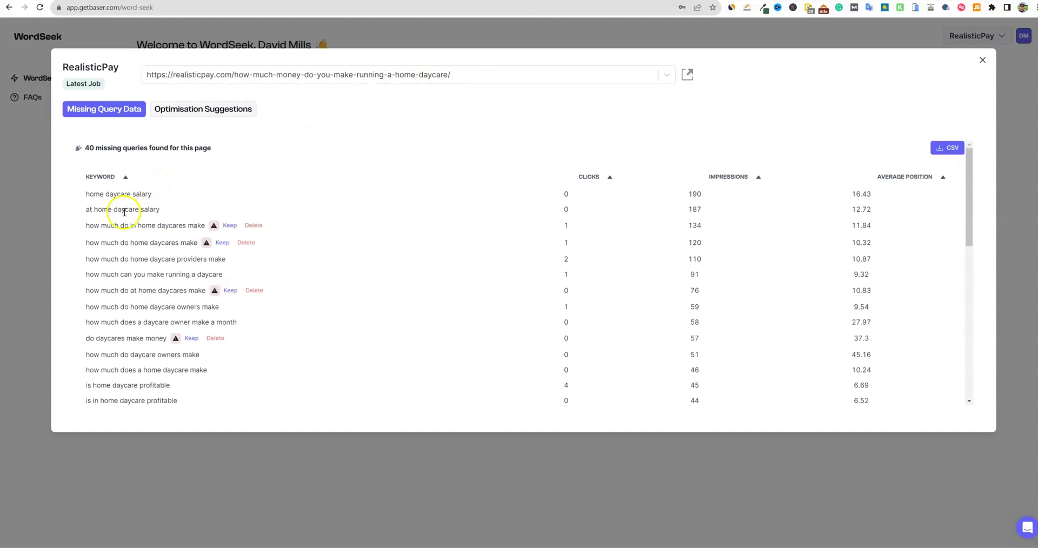
pyautogui.scroll(-5, 162, 325)
pyautogui.scroll(8, 173, 355)
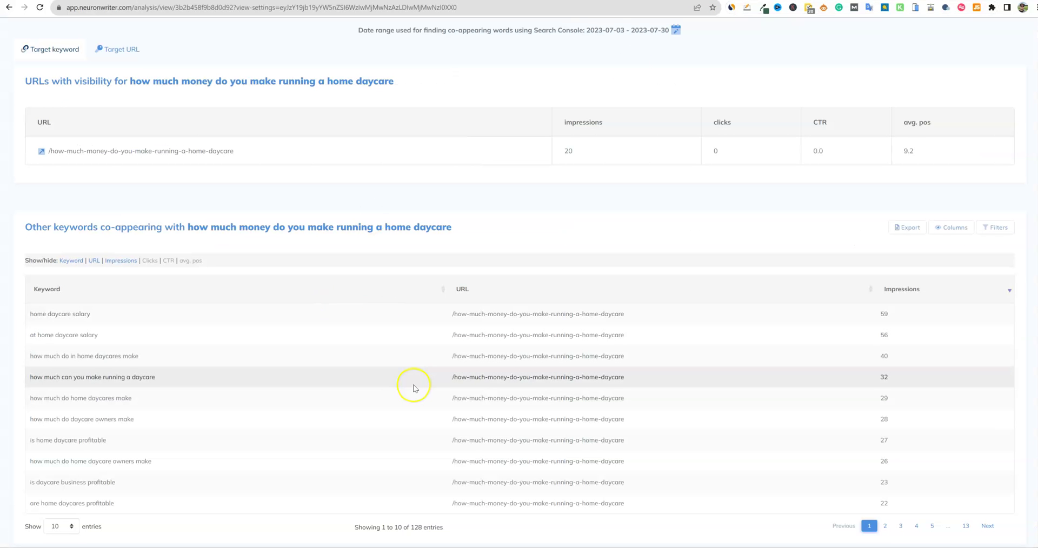
# Step: Select the top ten keyword rows and export the co-appearing keywords table, then deselect
pyautogui.scroll(-1, 413, 387)
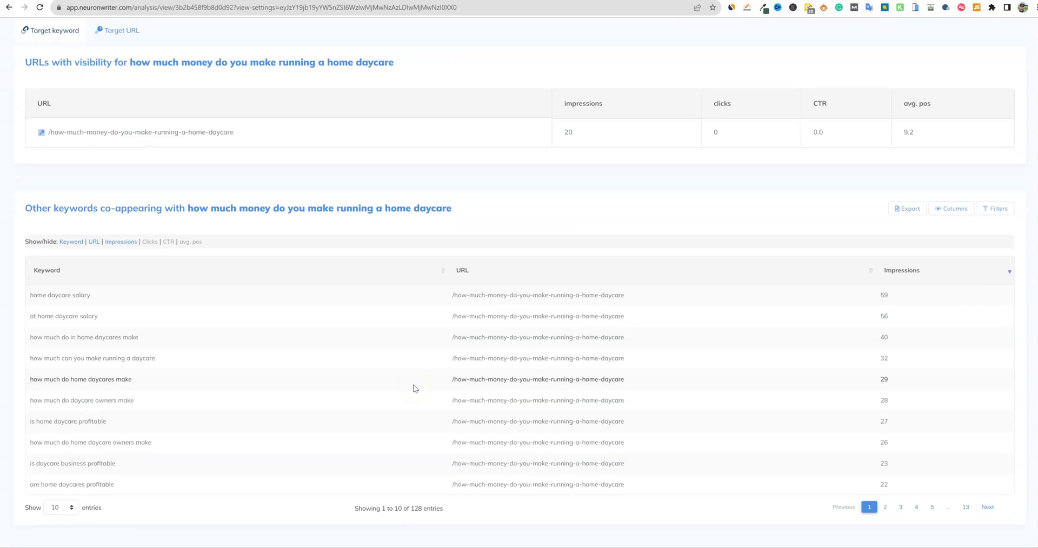
pyautogui.moveTo(48, 294); pyautogui.dragTo(189, 484)
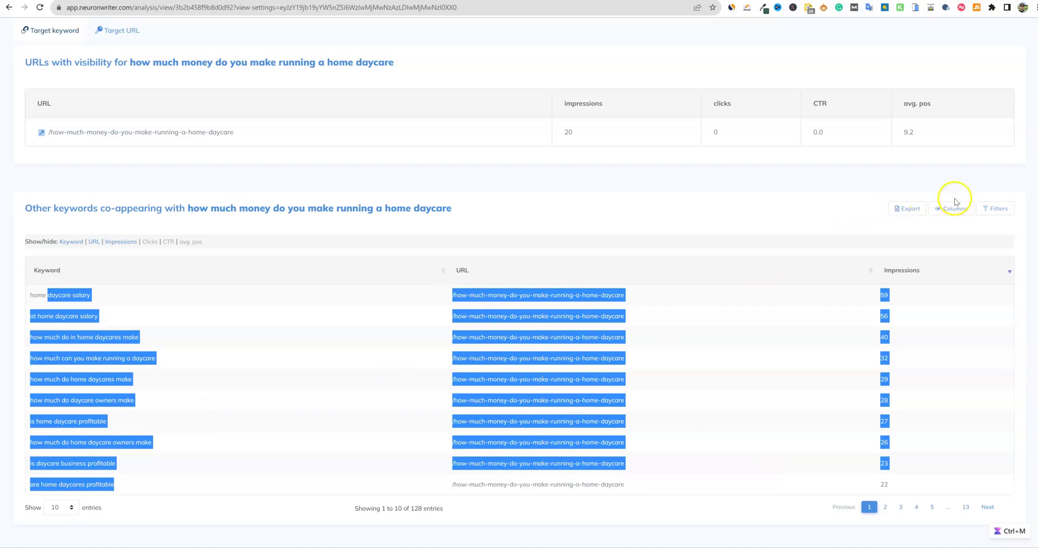
pyautogui.click(907, 209)
pyautogui.click(203, 354)
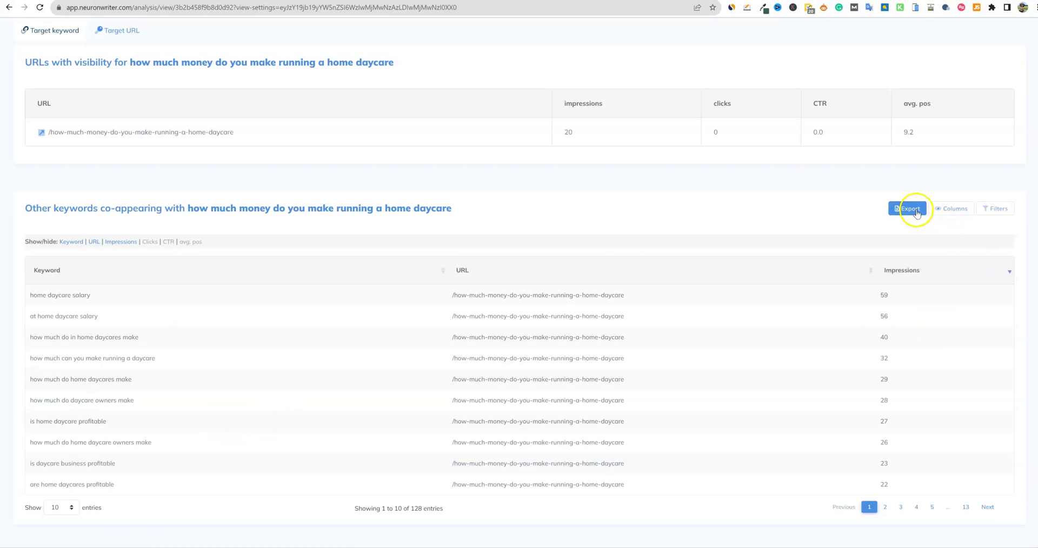
pyautogui.scroll(2, 475, 400)
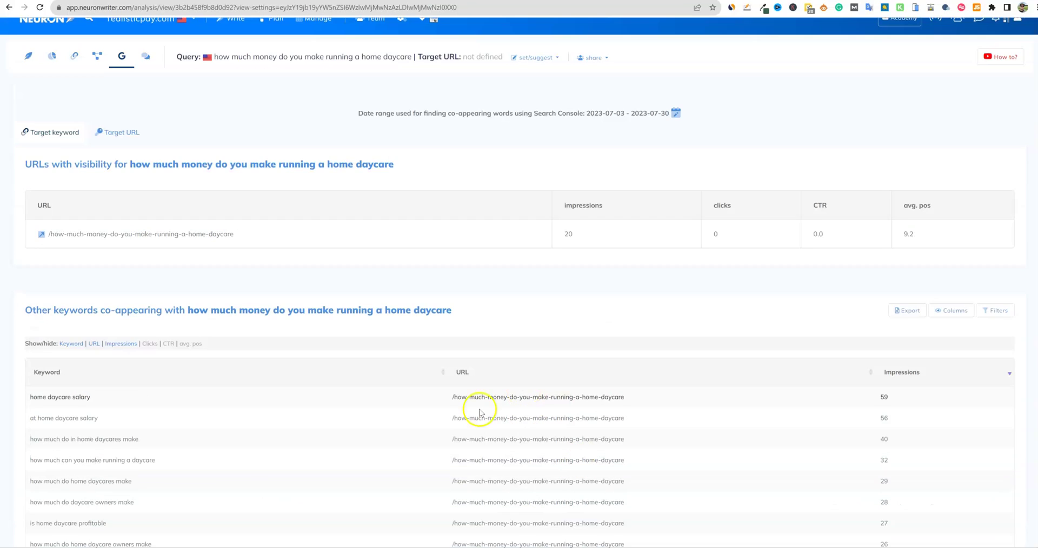
pyautogui.scroll(-3, 100, 468)
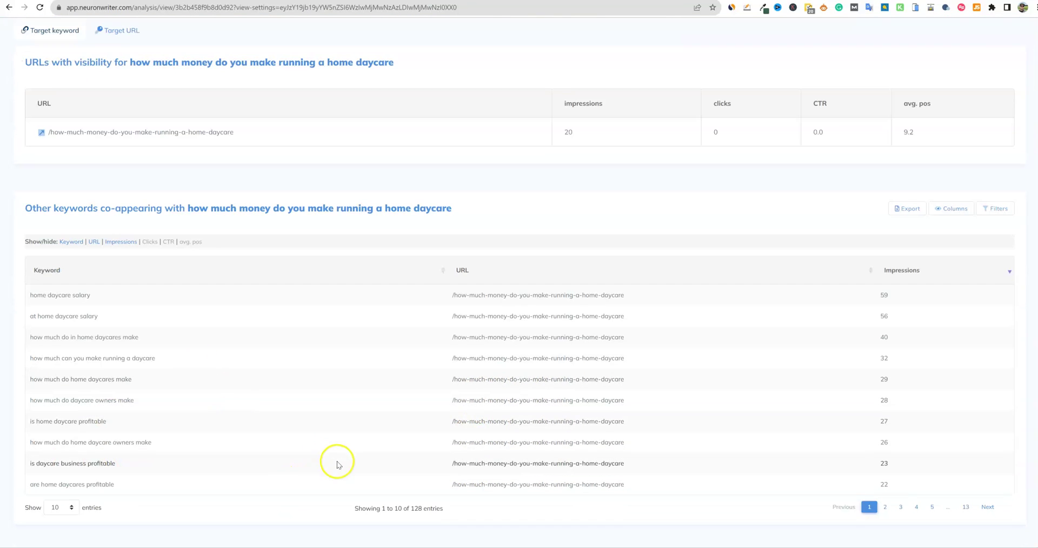
pyautogui.scroll(2, 336, 463)
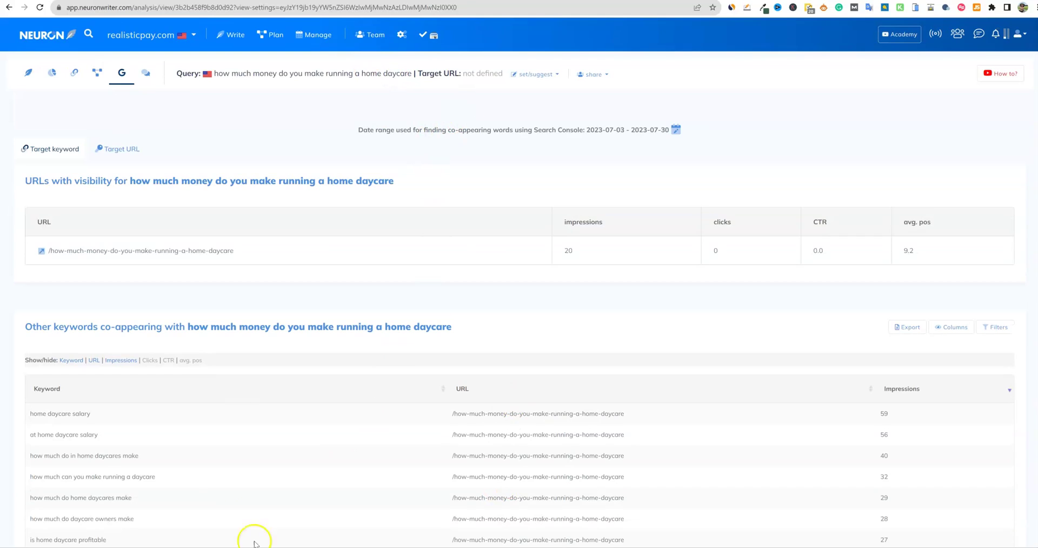
pyautogui.scroll(-2, 213, 498)
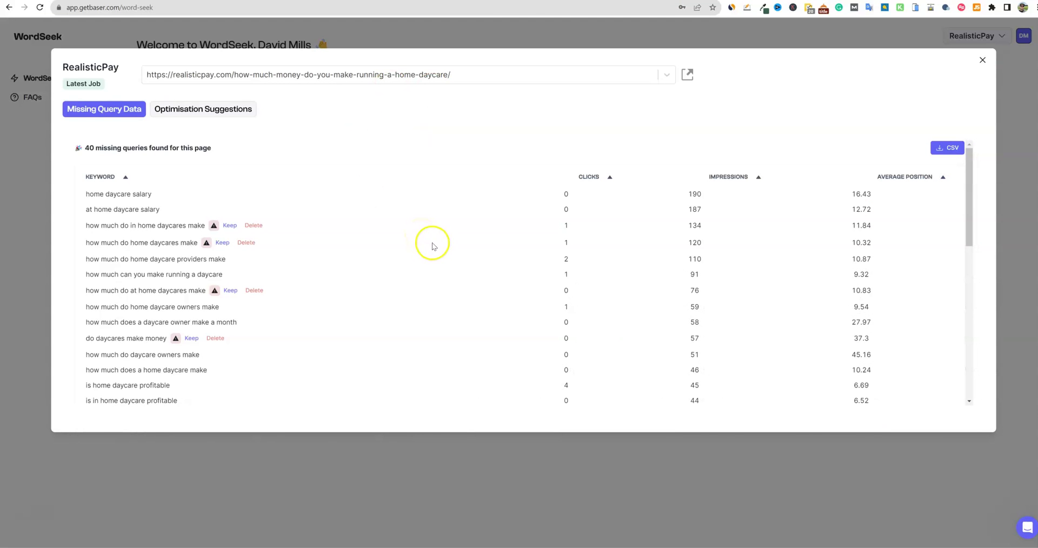
# Step: Review WordSeek's 40 missing daycare queries, then move to the ChatGPT tab
pyautogui.scroll(-5, 209, 389)
pyautogui.scroll(5, 215, 382)
pyautogui.hotkey('ctrl', 'Tab')
# Step: Start a new GPT-4 chat and draft a prompt asking for optimal keyword-rich subheadings
pyautogui.click(54, 38)
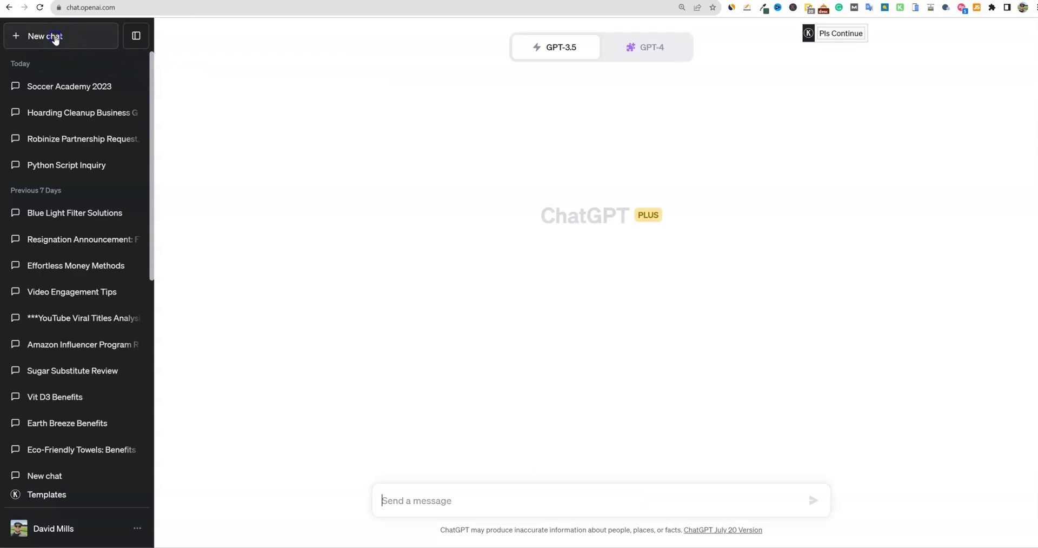
pyautogui.click(651, 45)
pyautogui.click(447, 500)
pyautogui.write('Give me 3 H2 Su')
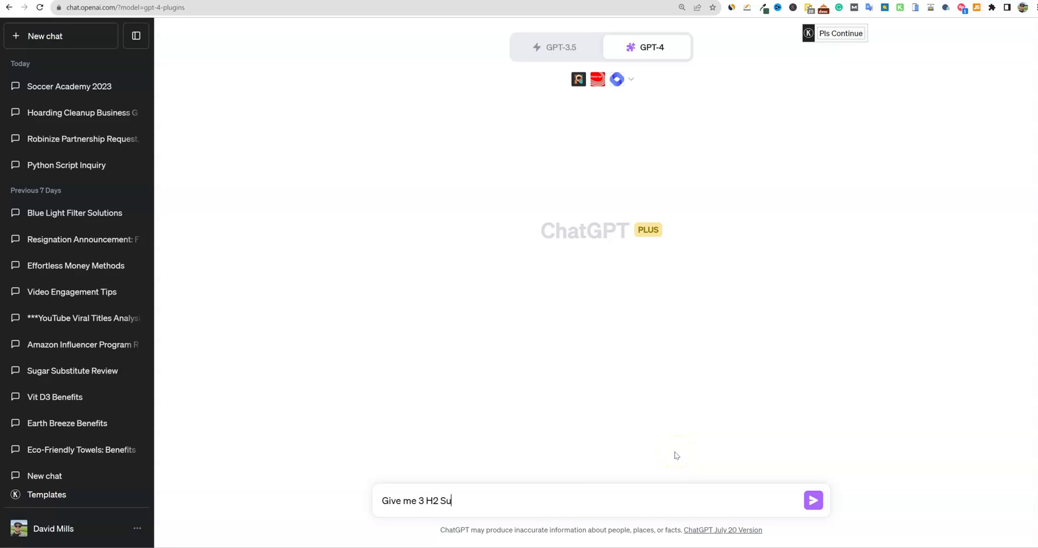
pyautogui.press('BackSpace')
pyautogui.press('BackSpace')
pyautogui.write('dings base')
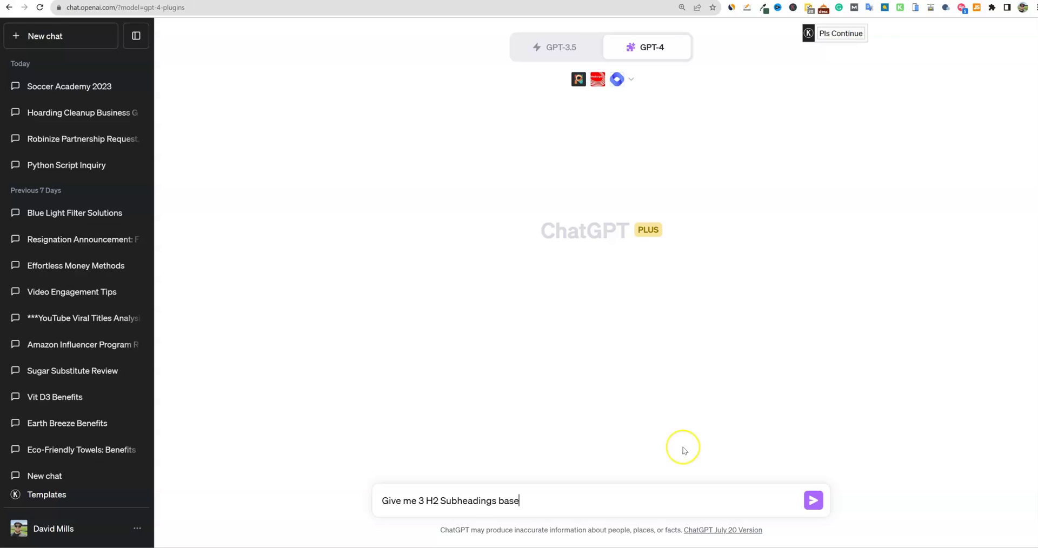
pyautogui.write('d on the terms provided. Give the most optimal')
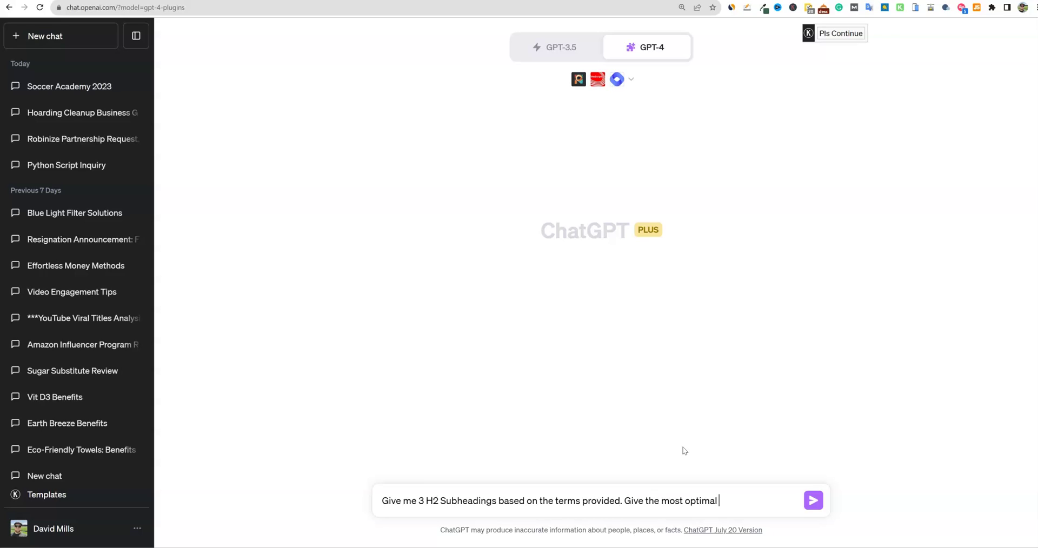
pyautogui.write(' and useful s')
pyautogui.write('ubhean')
pyautogui.press('BackSpace')
pyautogui.write('dings for an article we are going to write. The')
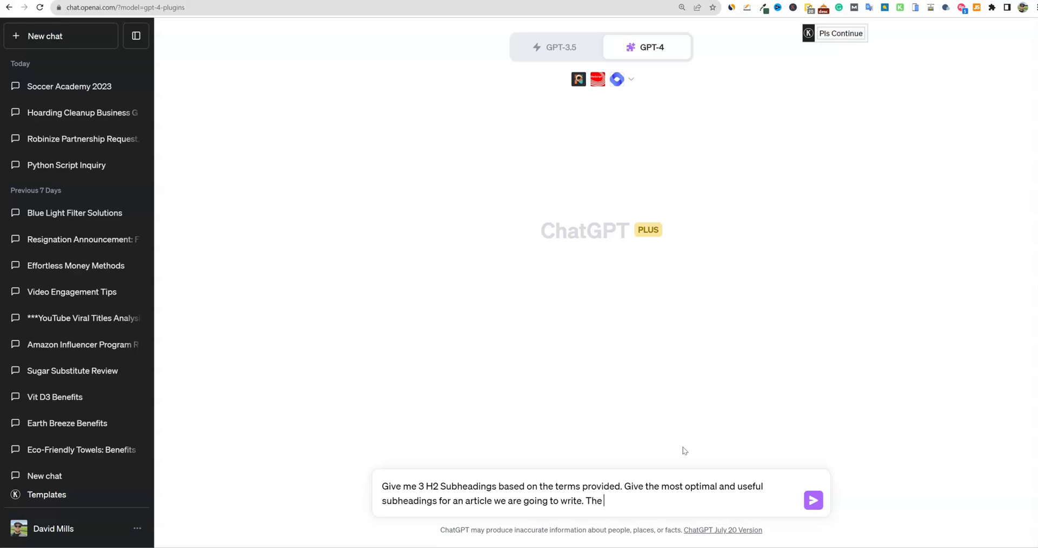
pyautogui.write(' include as many of these keywords')
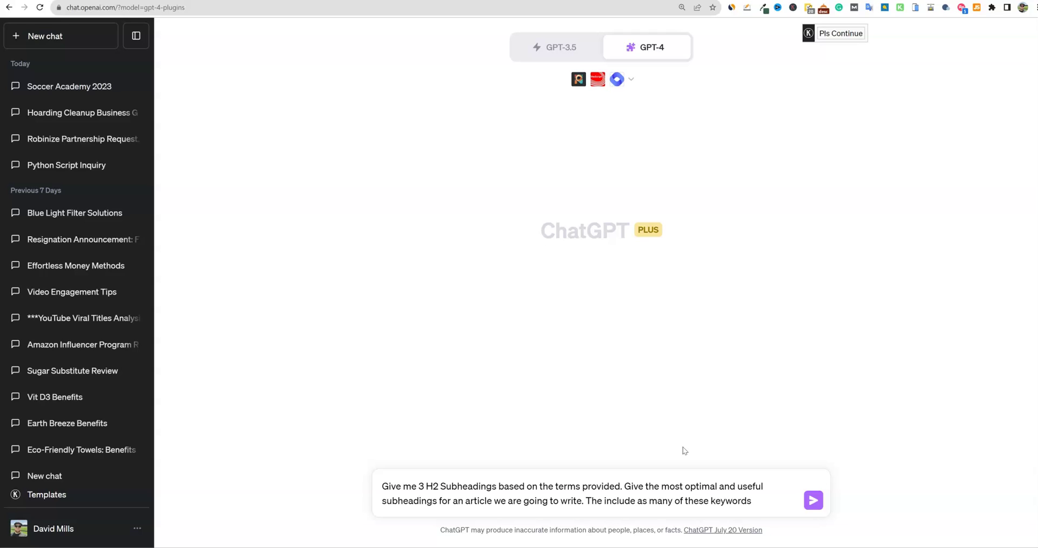
pyautogui.write(' in the content you write.')
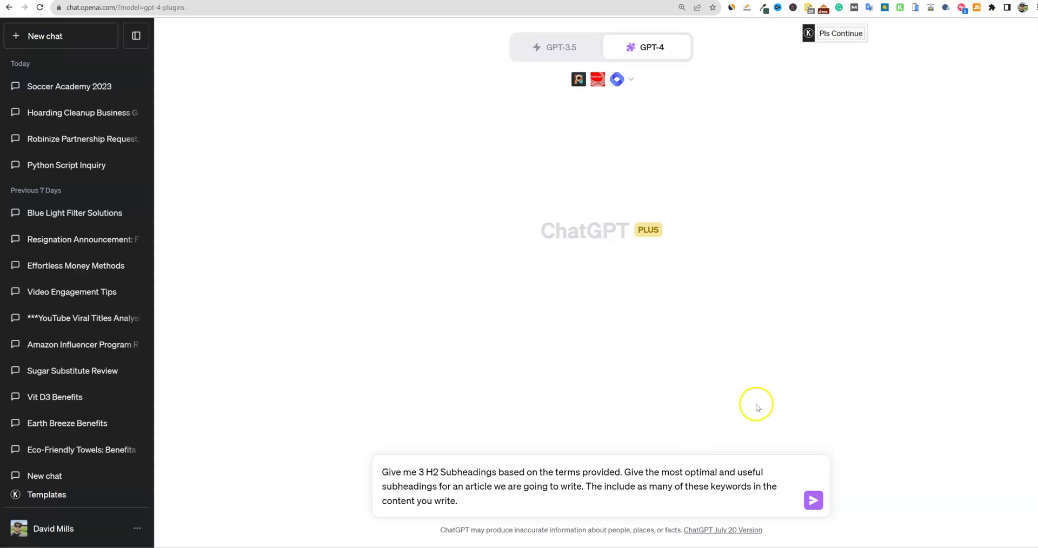
# Step: Replace the article phrase at the prompt's ending with 'to cover'
pyautogui.click(581, 488)
pyautogui.moveTo(581, 488); pyautogui.dragTo(452, 488)
pyautogui.write('to cover')
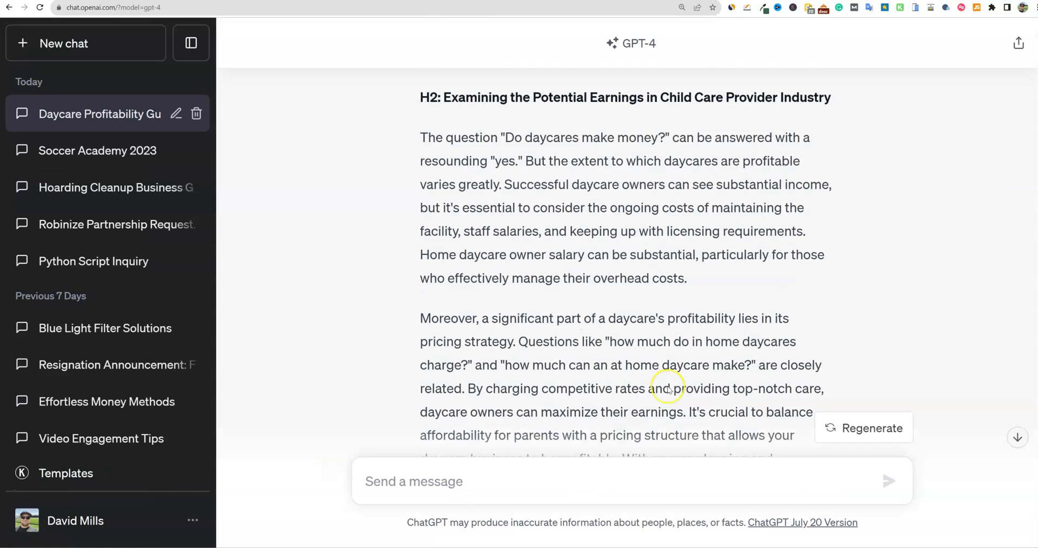
pyautogui.scroll(20, 669, 390)
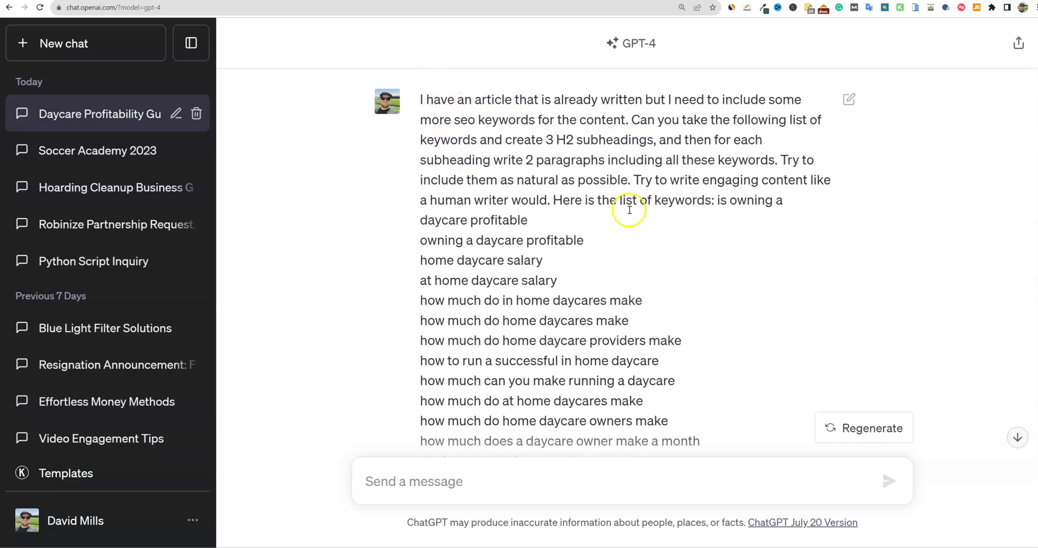
pyautogui.scroll(-15, 640, 371)
pyautogui.scroll(-6, 641, 373)
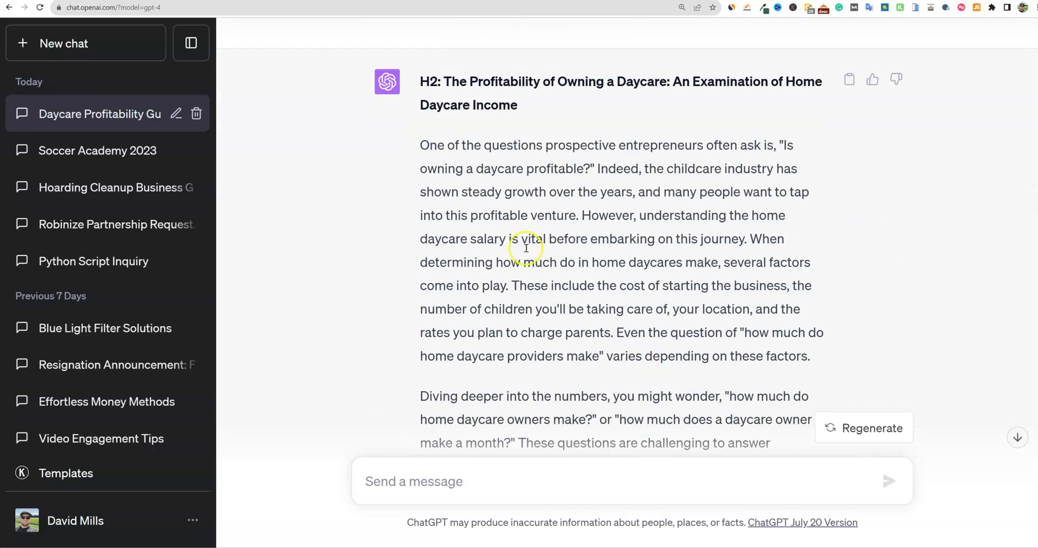
pyautogui.scroll(-10, 598, 215)
pyautogui.scroll(-10, 605, 227)
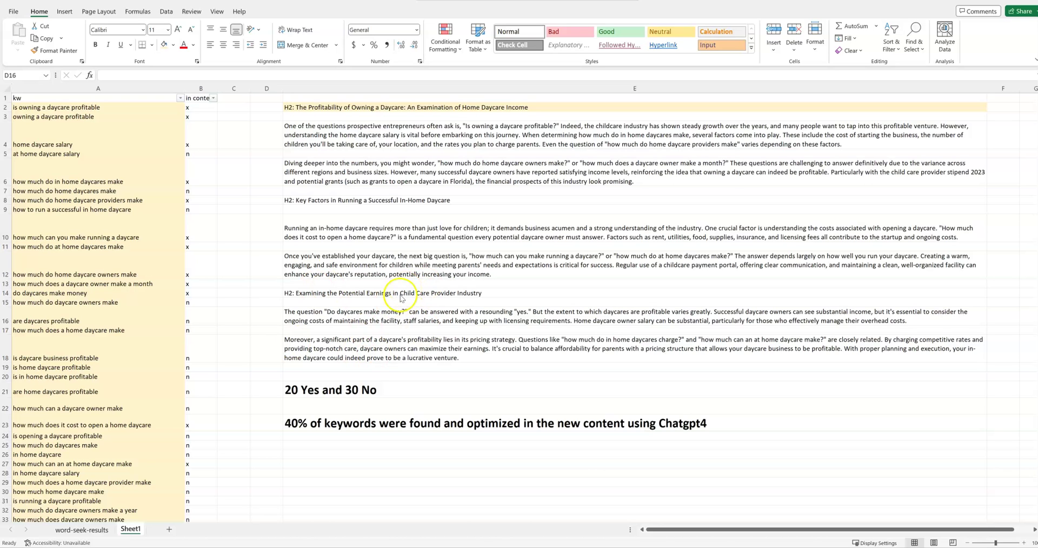
pyautogui.scroll(-6, 58, 384)
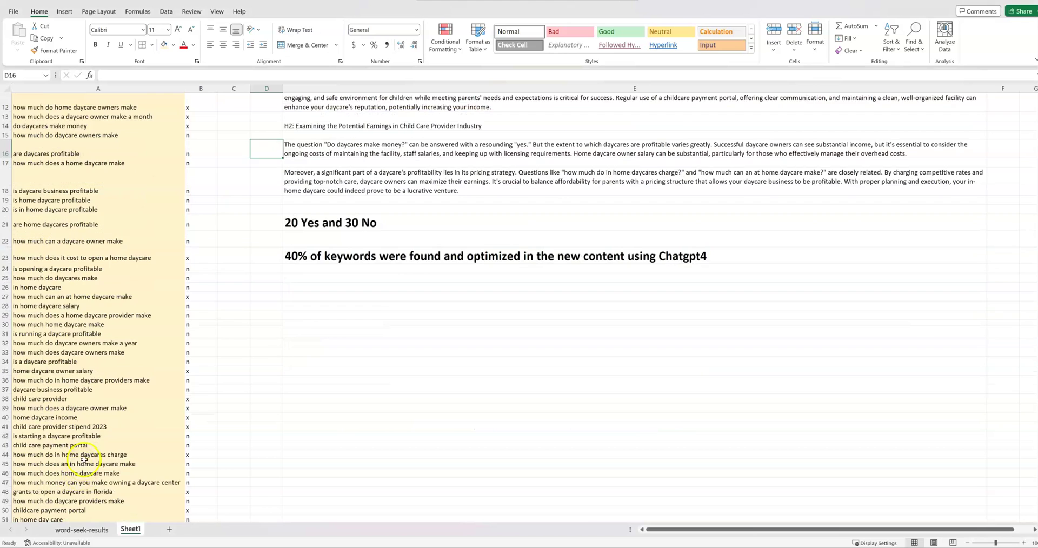
pyautogui.scroll(6, 86, 455)
pyautogui.moveTo(94, 108); pyautogui.dragTo(108, 518)
pyautogui.scroll(1, 149, 412)
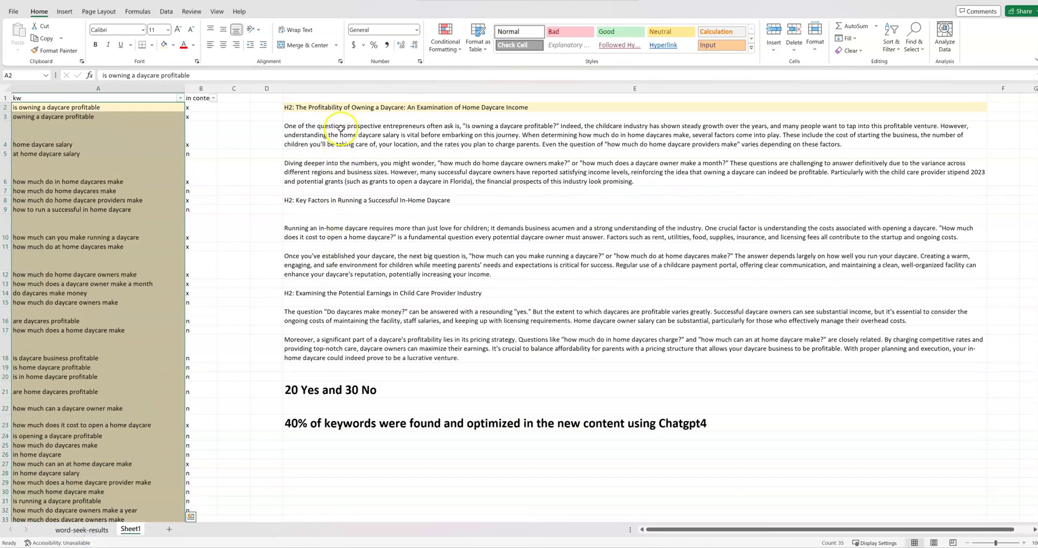
pyautogui.moveTo(373, 107); pyautogui.dragTo(360, 358)
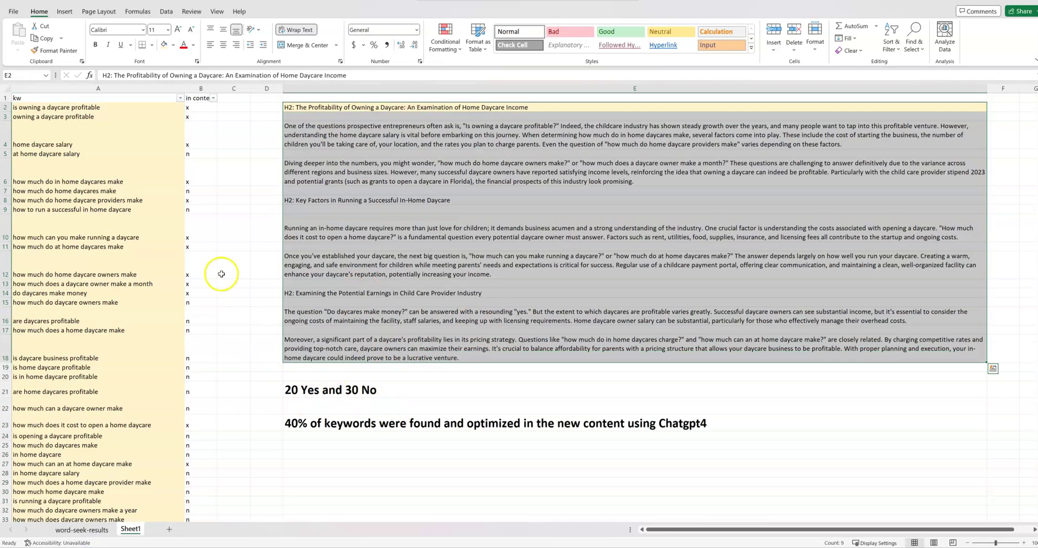
pyautogui.click(195, 117)
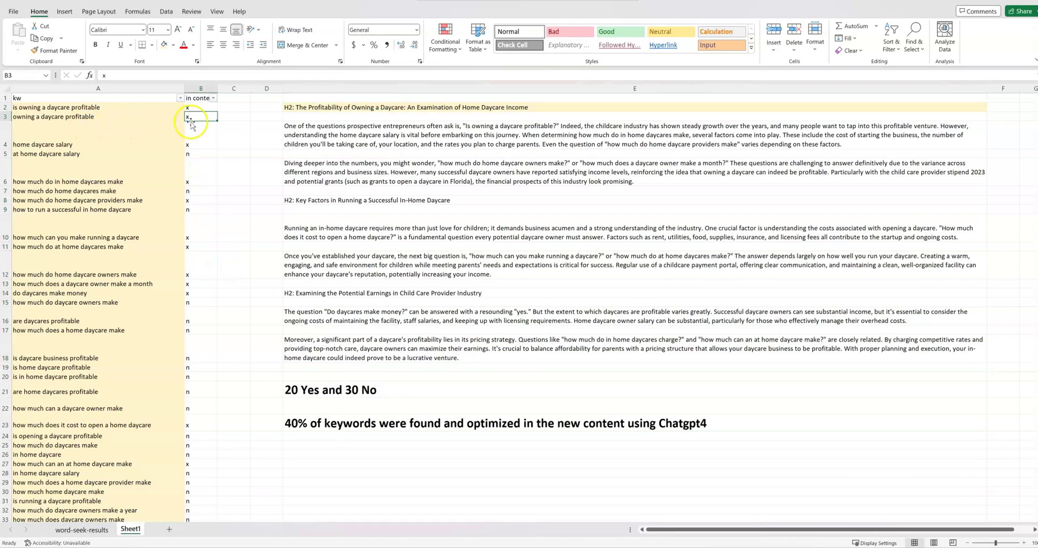
pyautogui.moveTo(408, 108); pyautogui.dragTo(409, 350)
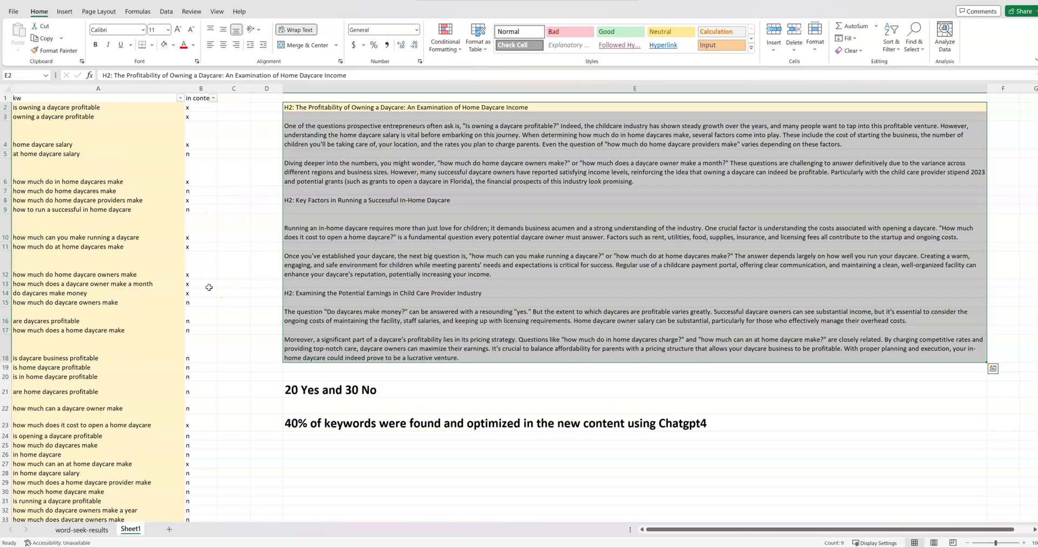
pyautogui.moveTo(206, 108); pyautogui.dragTo(143, 118)
pyautogui.click(194, 154)
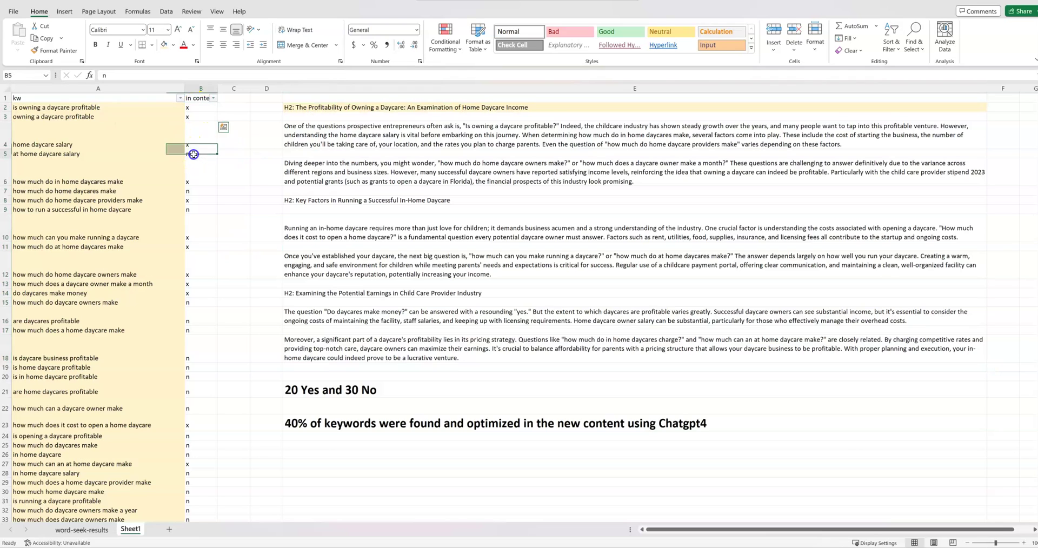
pyautogui.click(296, 390)
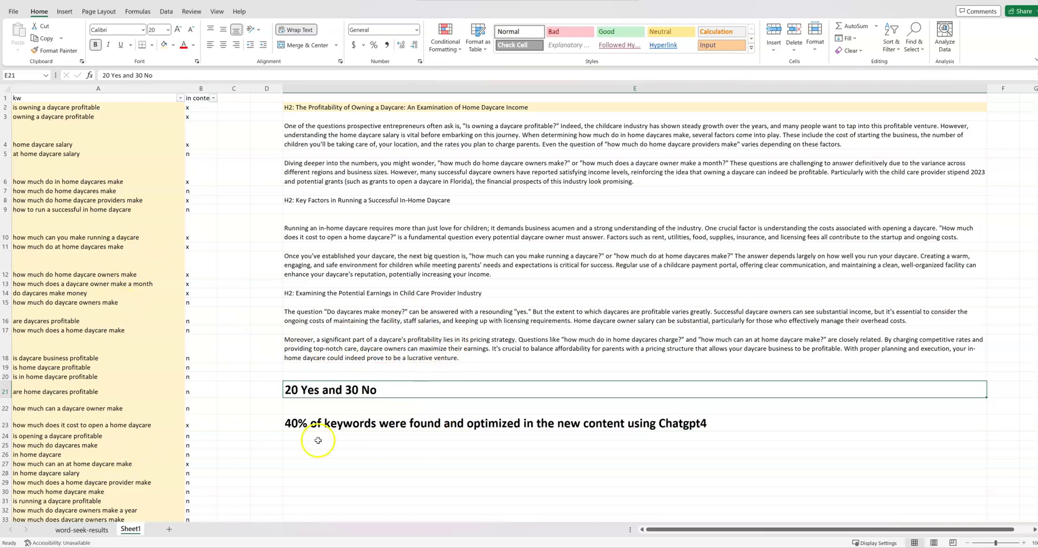
pyautogui.click(431, 423)
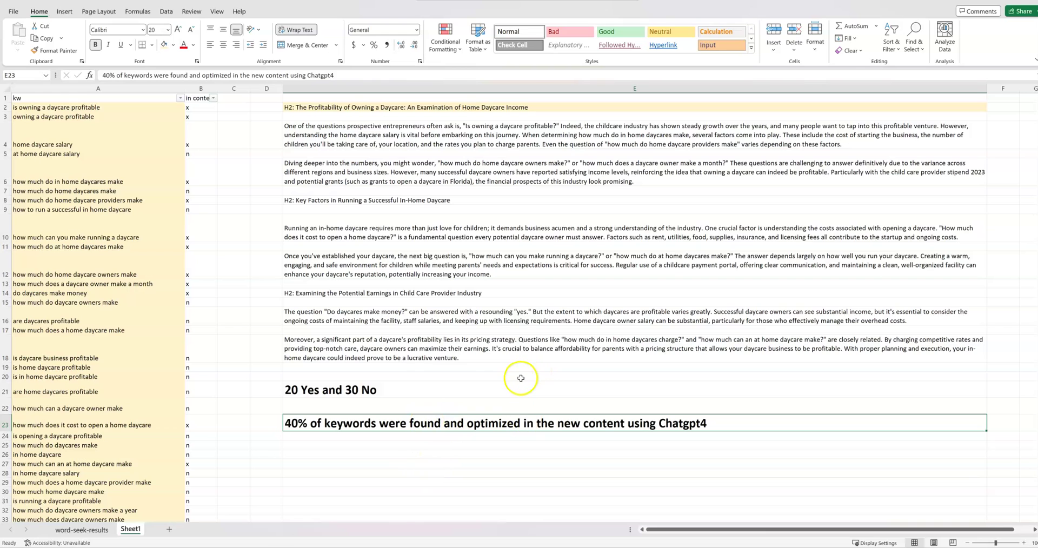
pyautogui.moveTo(468, 124); pyautogui.dragTo(465, 359)
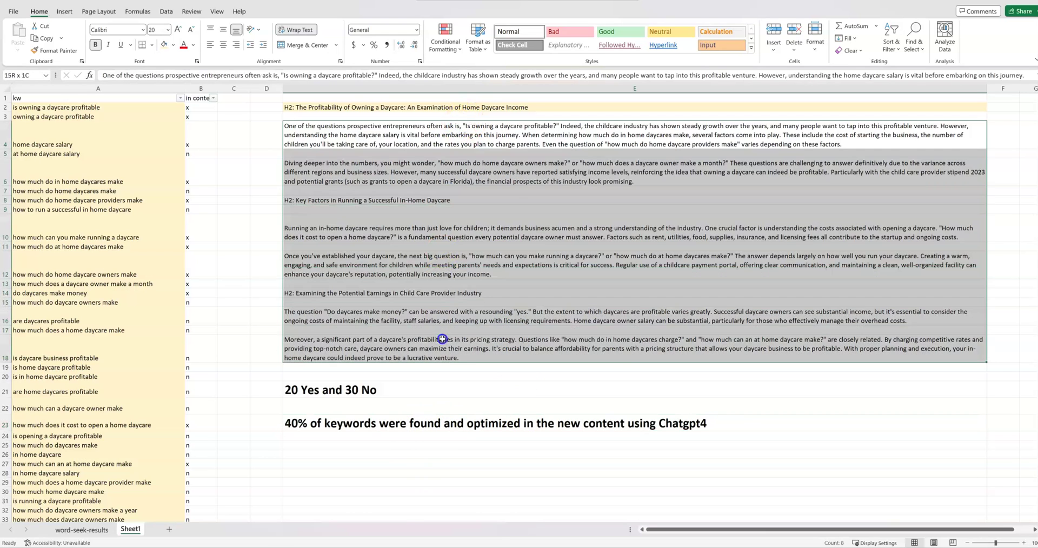
pyautogui.click(486, 265)
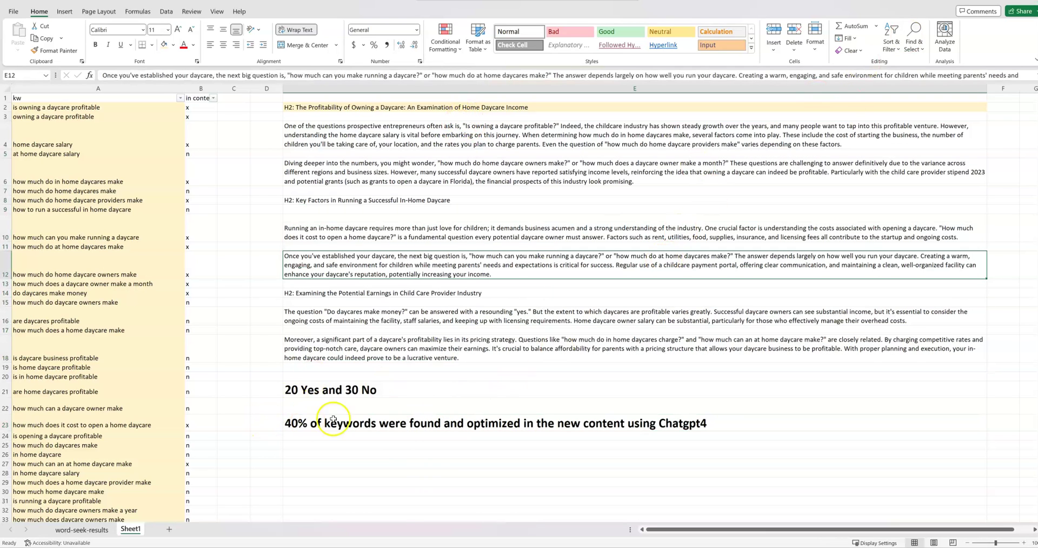
pyautogui.moveTo(741, 433); pyautogui.dragTo(235, 107)
pyautogui.click(239, 238)
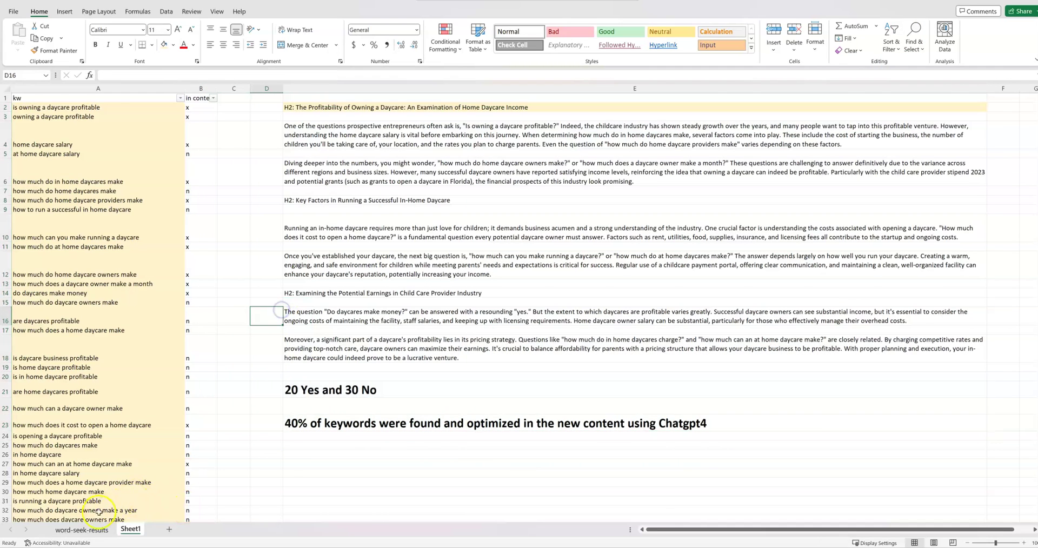
pyautogui.click(83, 529)
pyautogui.scroll(-10, 413, 260)
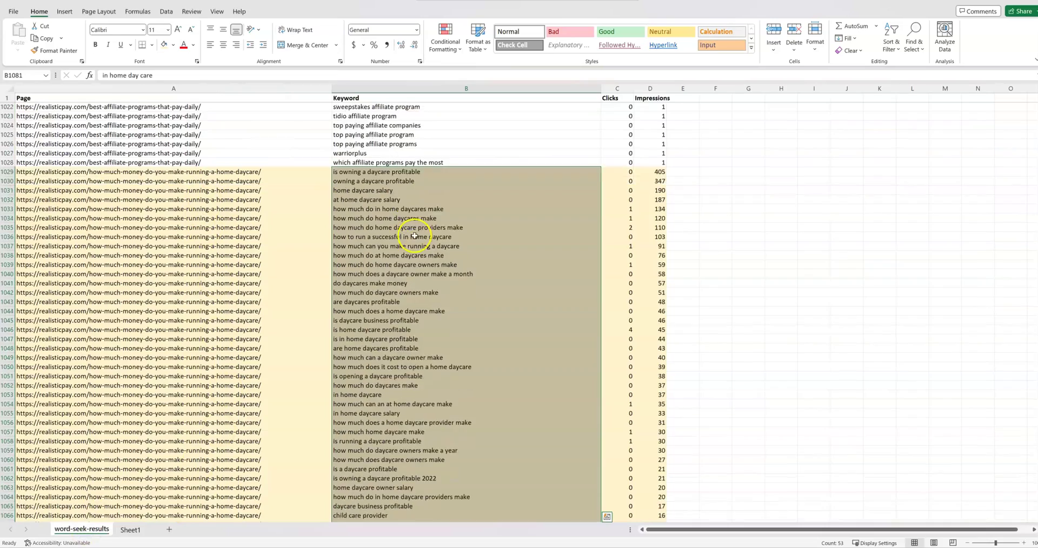
pyautogui.scroll(-19, 413, 274)
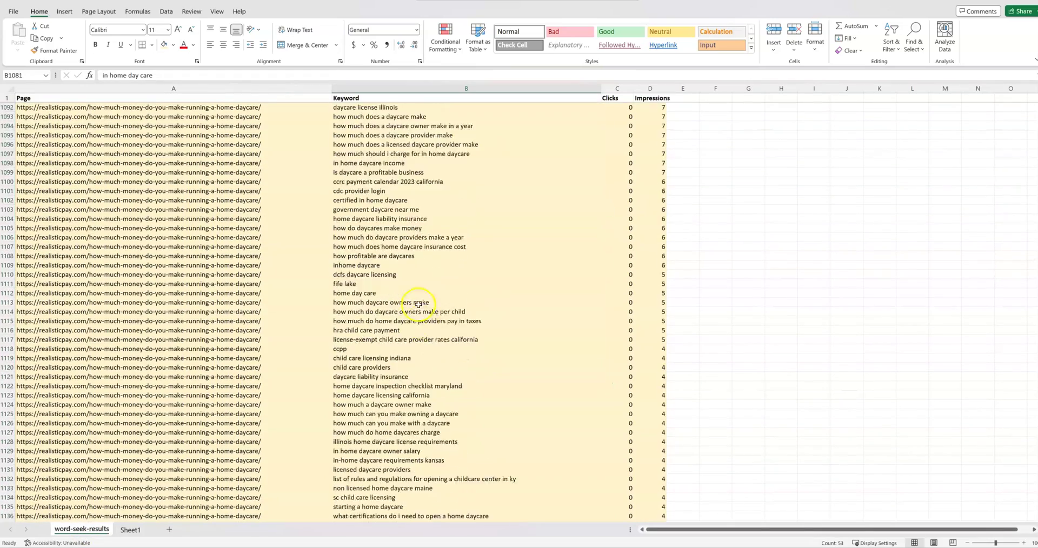
pyautogui.scroll(20, 429, 354)
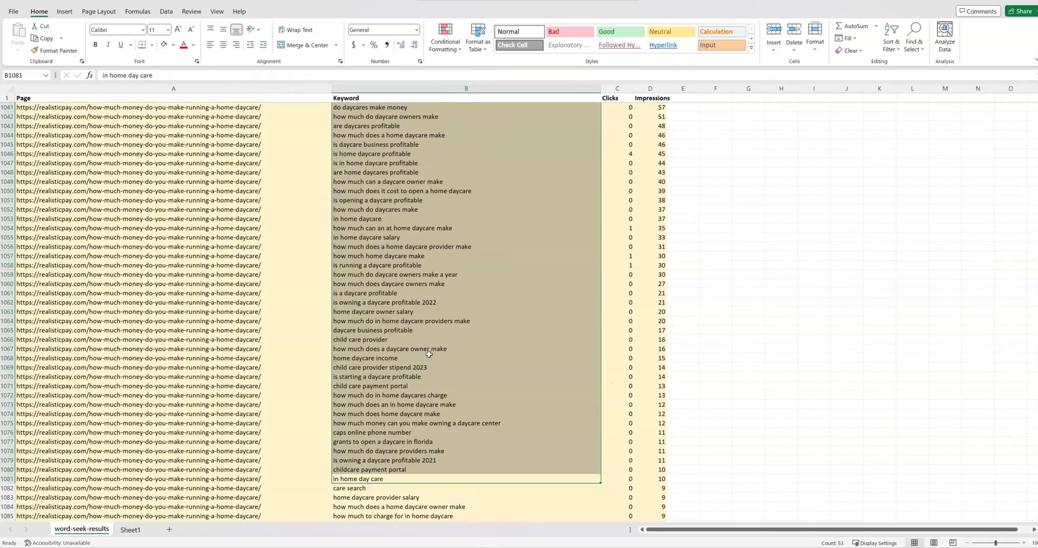
pyautogui.scroll(4, 449, 336)
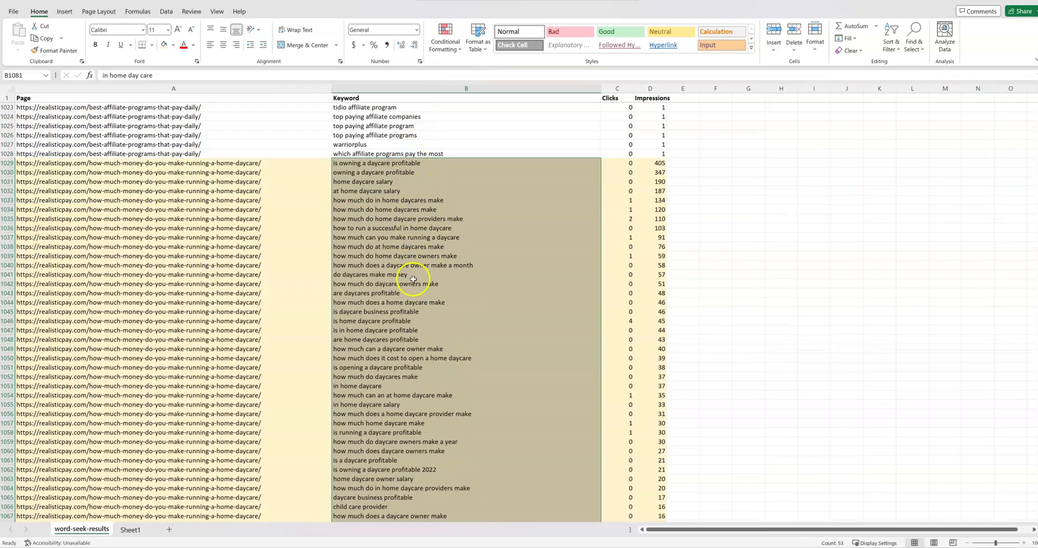
pyautogui.scroll(-1, 454, 408)
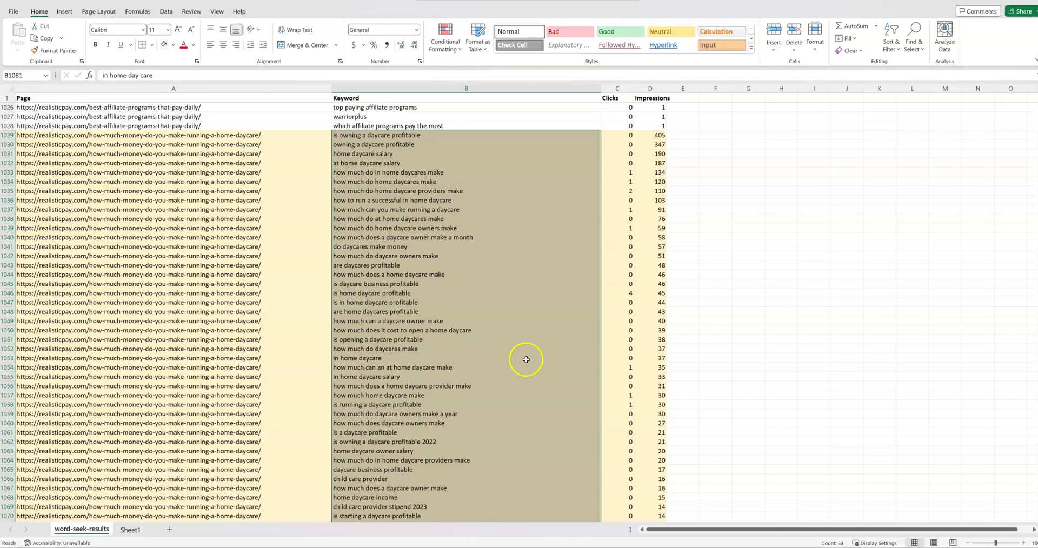
pyautogui.click(131, 531)
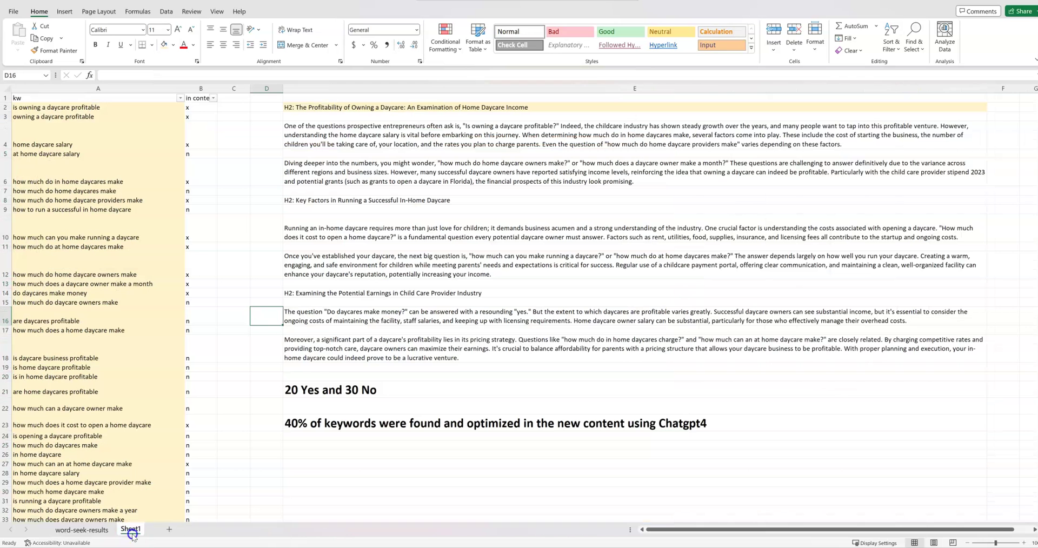
pyautogui.click(294, 423)
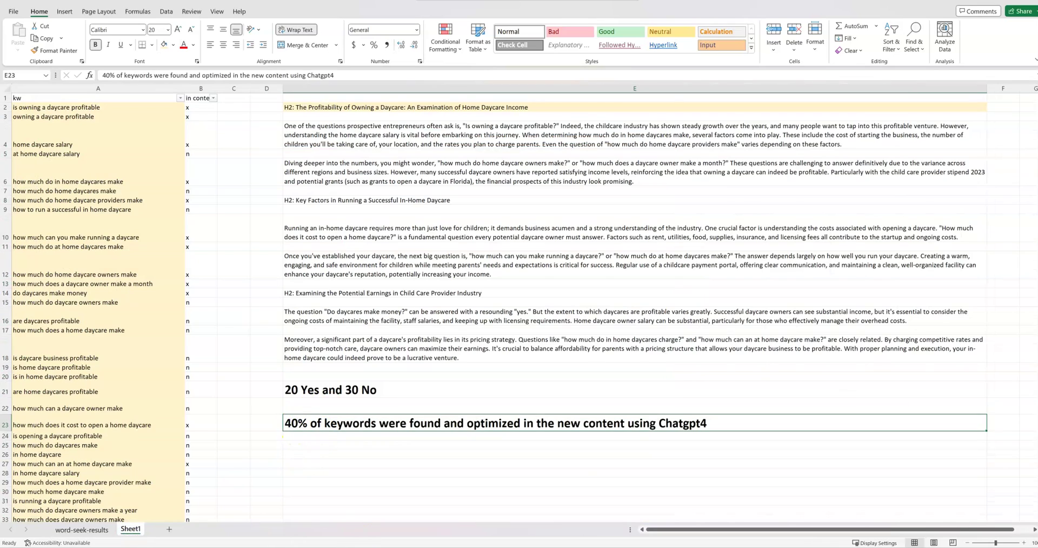
pyautogui.click(449, 400)
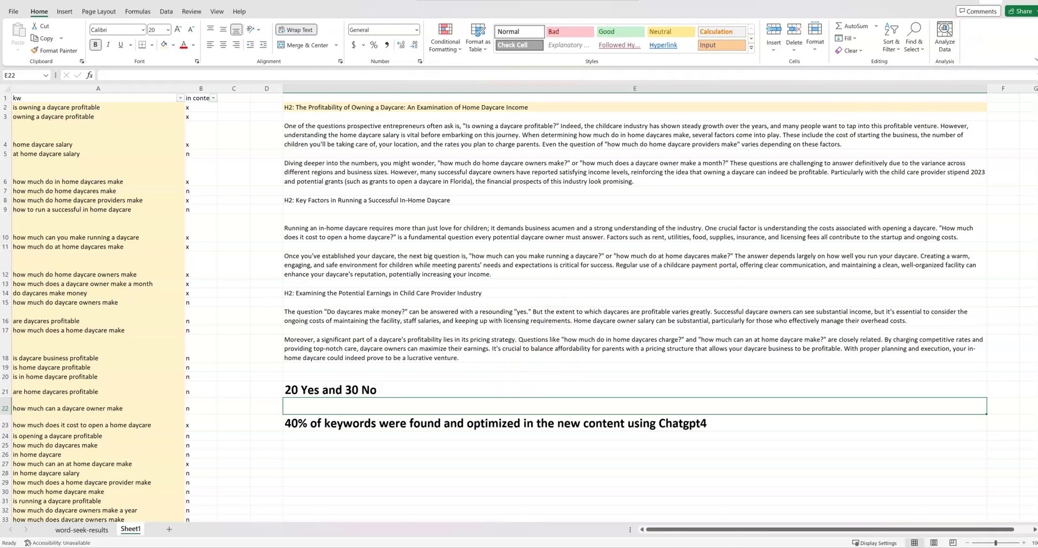
# Step: Back in ChatGPT, select the H2 heading of GPT-4's daycare-ownership answer
pyautogui.hotkey('alt', 'Tab')
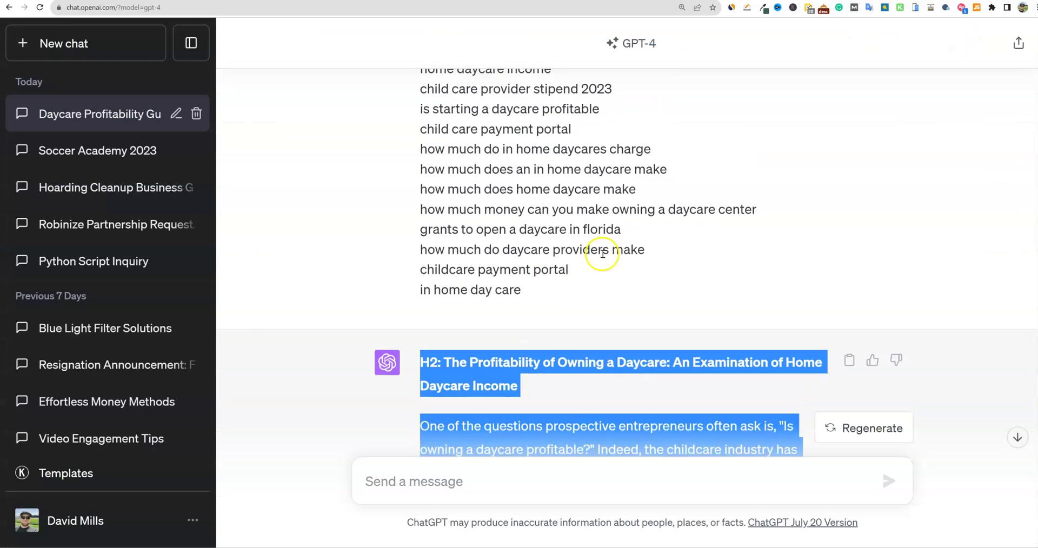
pyautogui.scroll(-3, 531, 305)
pyautogui.click(493, 261)
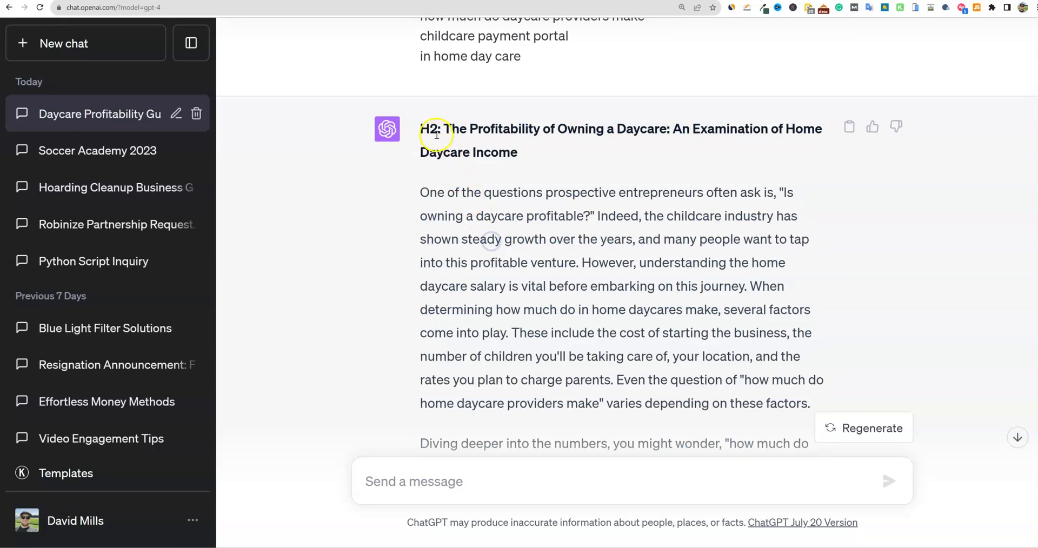
pyautogui.moveTo(417, 130); pyautogui.dragTo(796, 342)
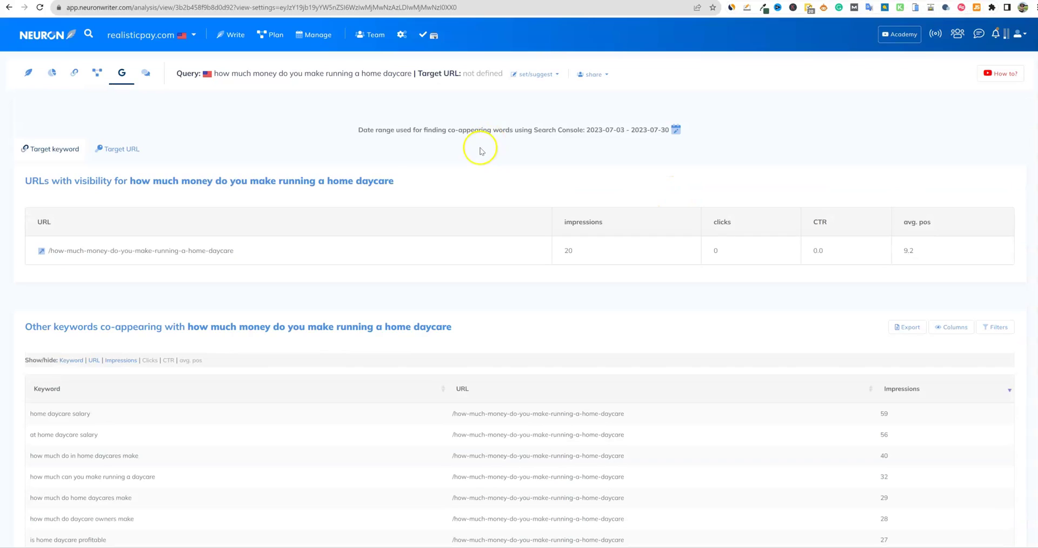
# Step: Review the competitors and Search Console keyword views, then return to the article editor
pyautogui.click(51, 72)
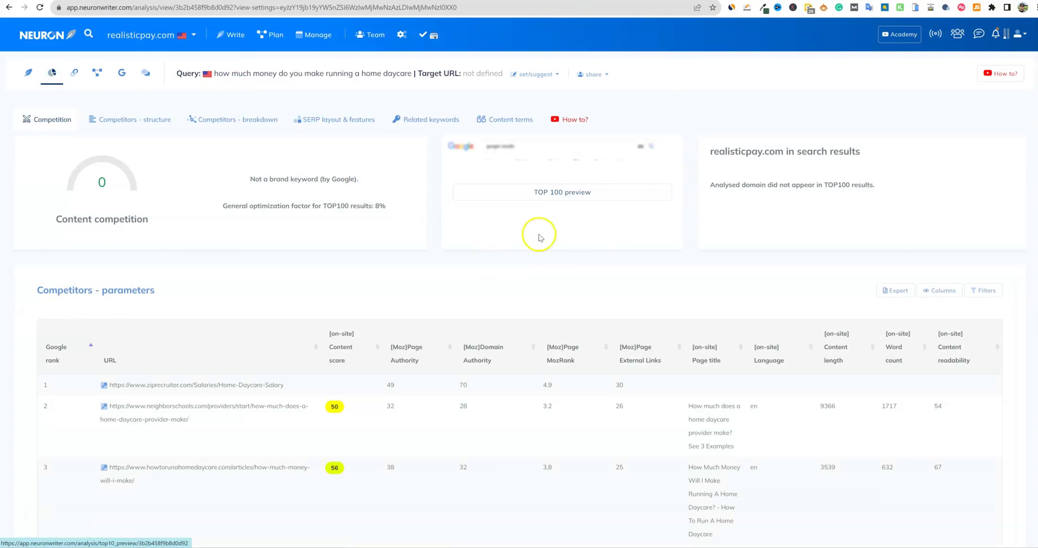
pyautogui.click(122, 72)
pyautogui.scroll(-2, 265, 258)
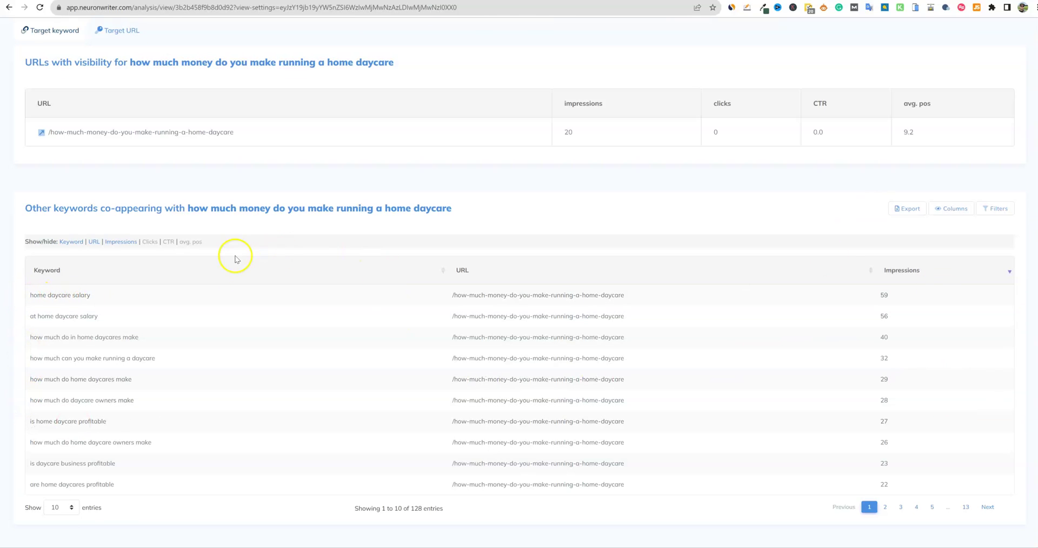
pyautogui.scroll(1, 234, 256)
pyautogui.scroll(2, 234, 252)
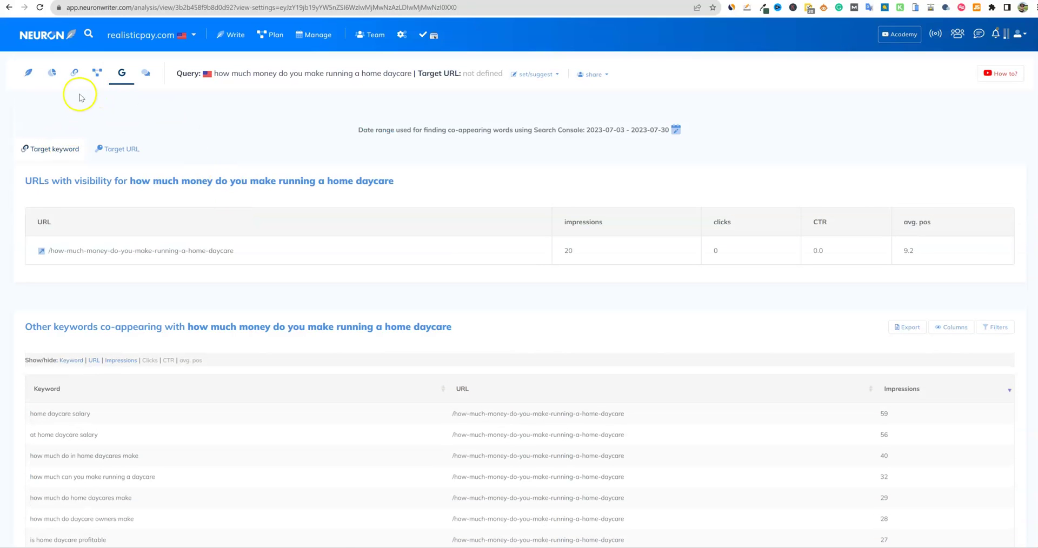
pyautogui.click(41, 78)
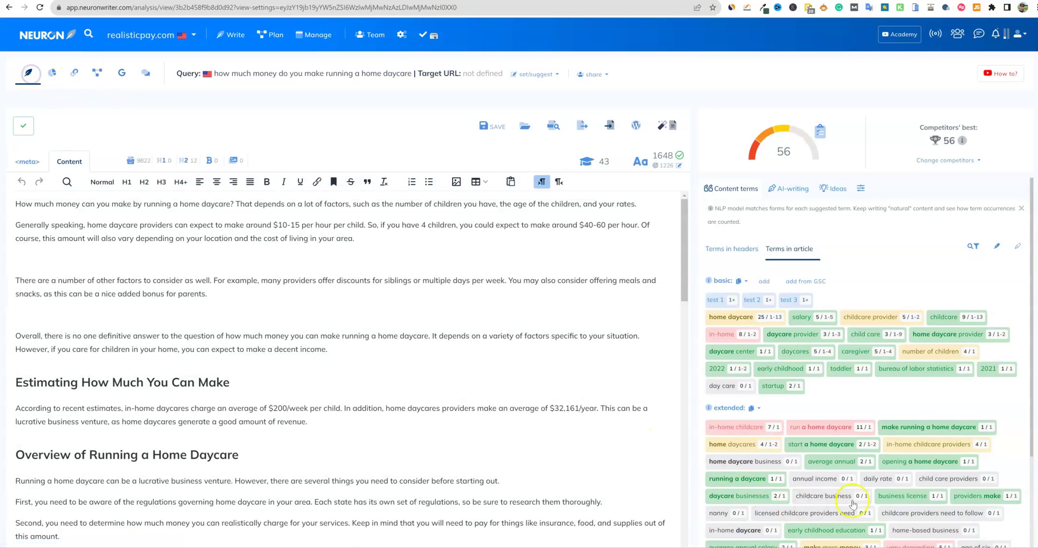
pyautogui.click(799, 282)
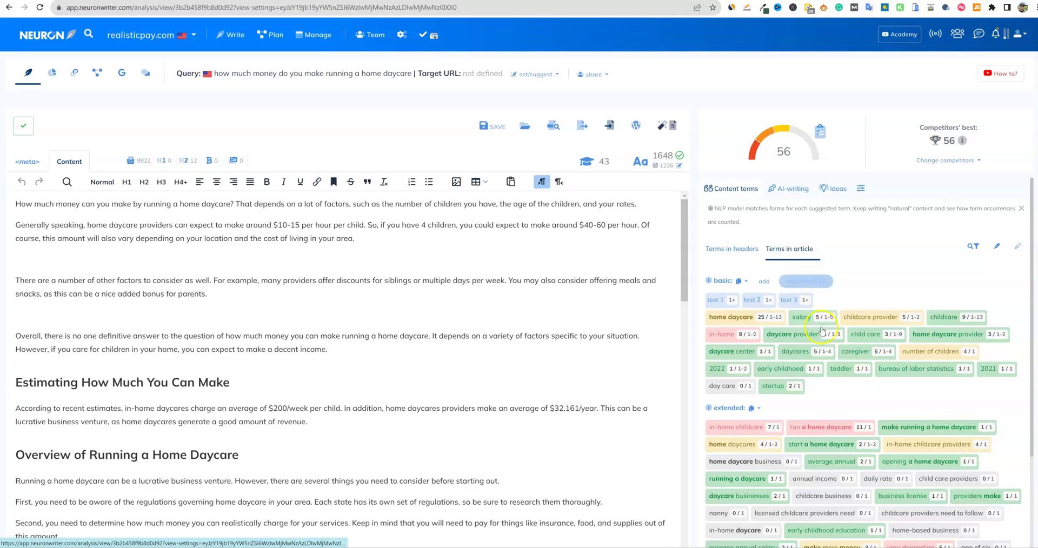
pyautogui.scroll(-4, 813, 393)
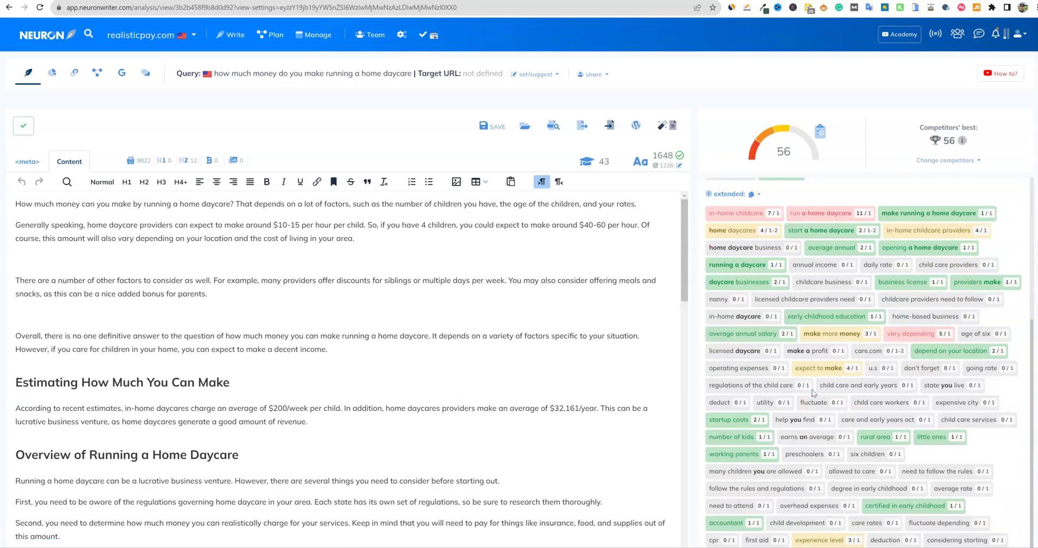
pyautogui.scroll(-3, 833, 404)
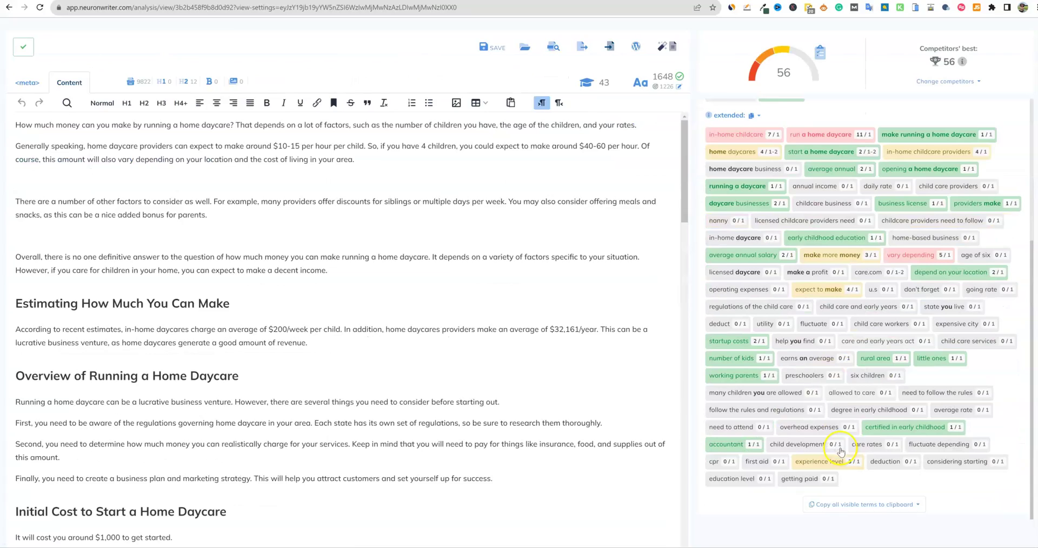
pyautogui.scroll(3, 649, 188)
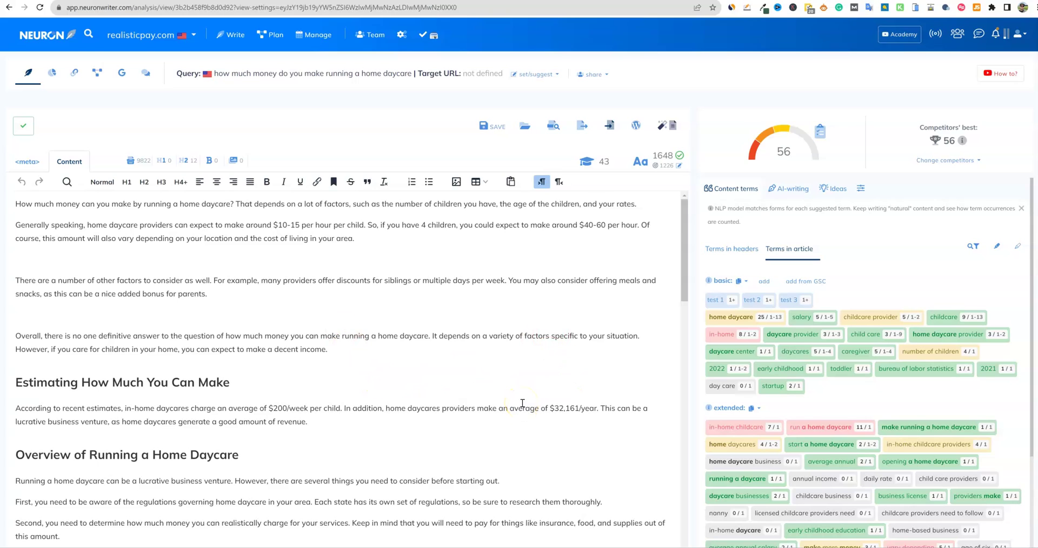
# Step: Delete the grey notes block below the Qualifications section
pyautogui.click(686, 202)
pyautogui.moveTo(680, 215); pyautogui.dragTo(669, 539)
pyautogui.scroll(-2, 669, 535)
pyautogui.click(540, 481)
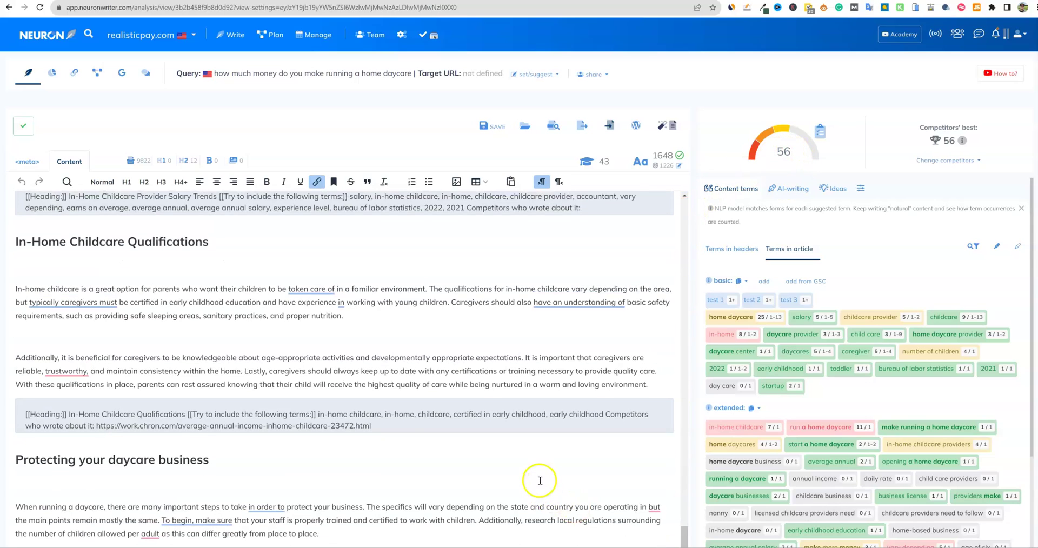
pyautogui.scroll(-3, 540, 480)
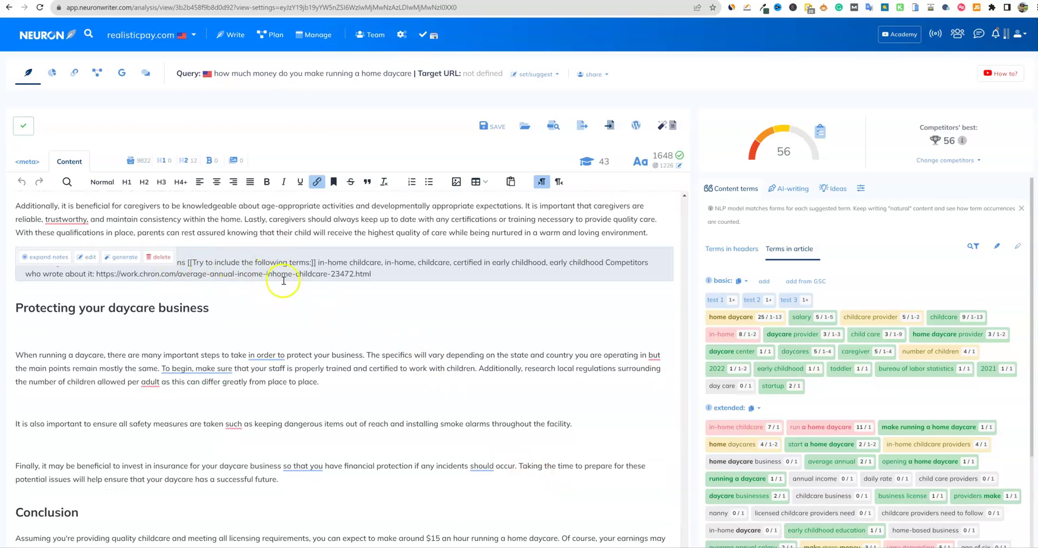
pyautogui.scroll(-4, 284, 281)
pyautogui.scroll(10, 289, 324)
pyautogui.scroll(-6, 296, 331)
pyautogui.scroll(2, 597, 325)
pyautogui.click(377, 419)
pyautogui.hotkey('ctrl', 'm')
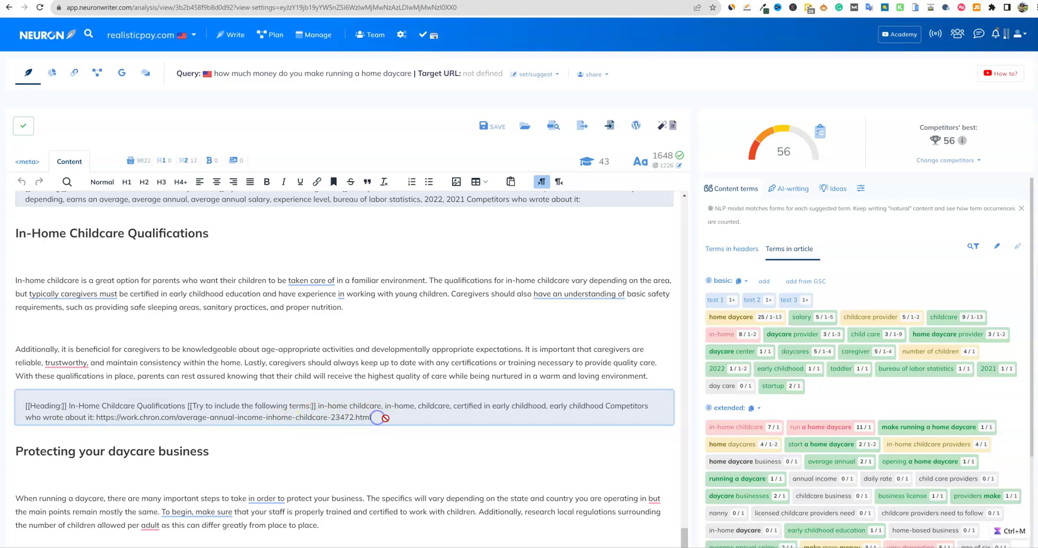
pyautogui.click(205, 405)
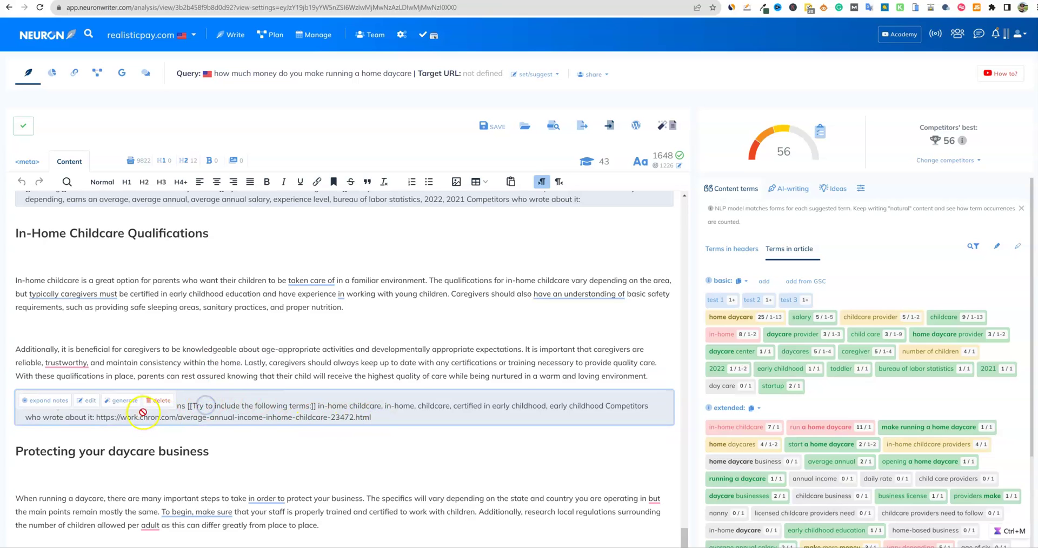
pyautogui.click(158, 400)
pyautogui.click(188, 434)
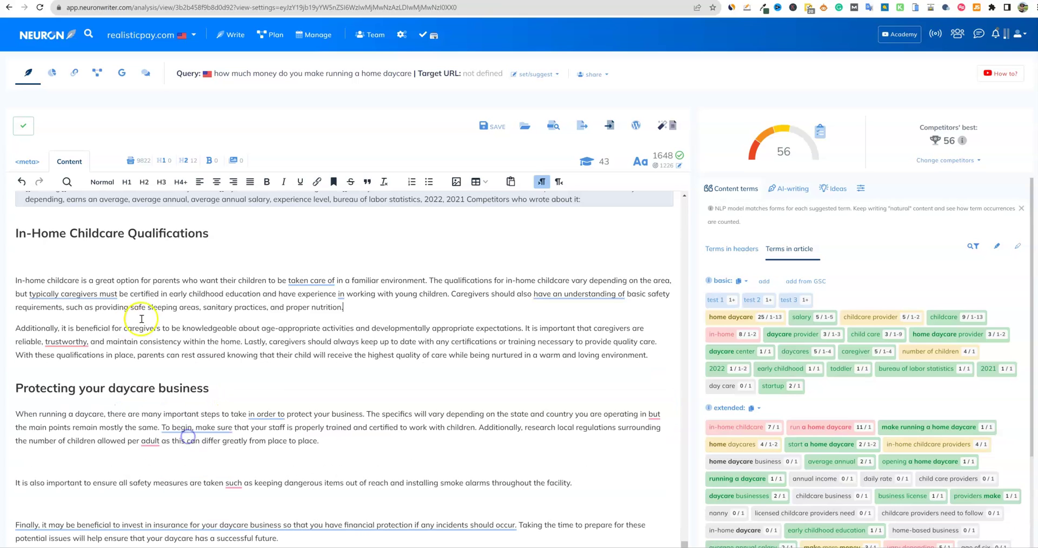
# Step: Delete the notes block above the Qualifications heading and the blank line under it
pyautogui.scroll(3, 141, 319)
pyautogui.click(226, 339)
pyautogui.click(162, 328)
pyautogui.click(152, 373)
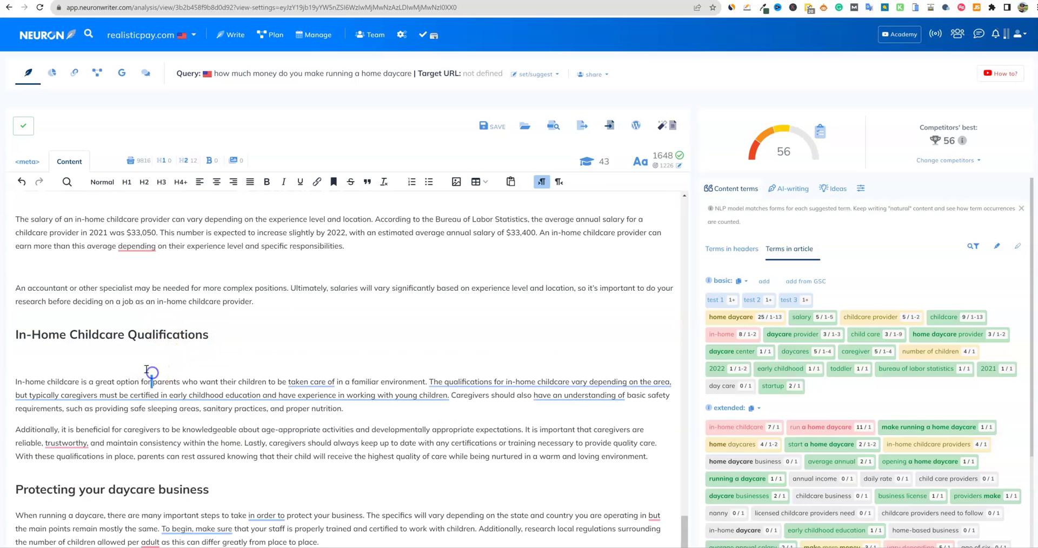
pyautogui.press('BackSpace')
# Step: Remove the stray blank lines around the salary paragraph and the Salary Trends heading
pyautogui.scroll(2, 171, 322)
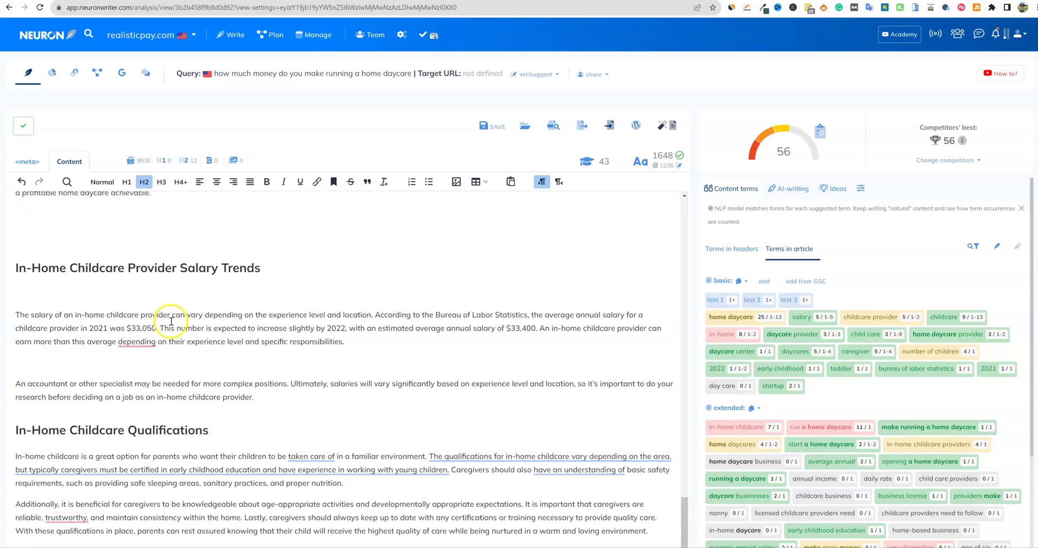
pyautogui.click(155, 362)
pyautogui.press('BackSpace')
pyautogui.scroll(4, 216, 354)
pyautogui.click(111, 430)
pyautogui.press('BackSpace')
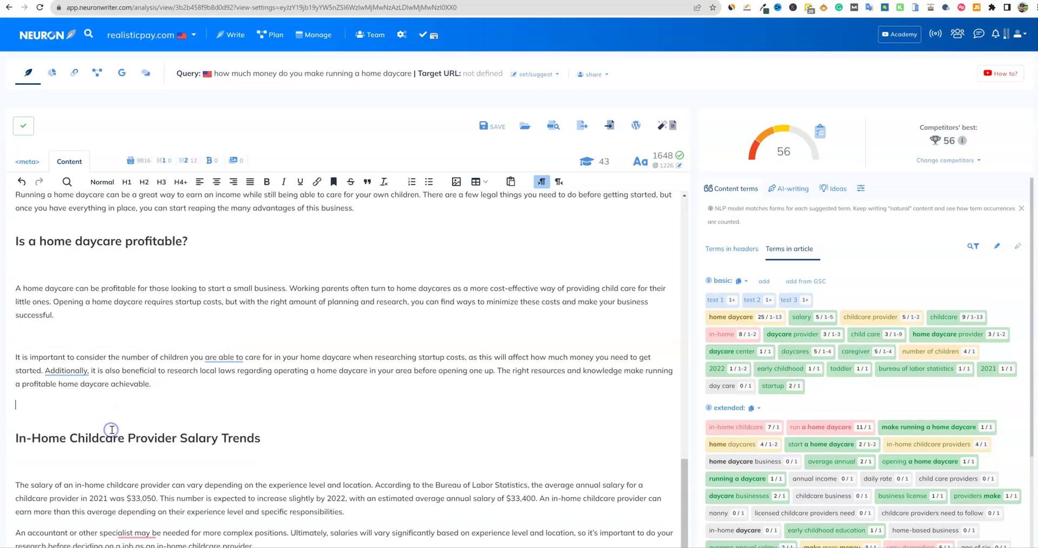
pyautogui.press('BackSpace')
pyautogui.click(124, 400)
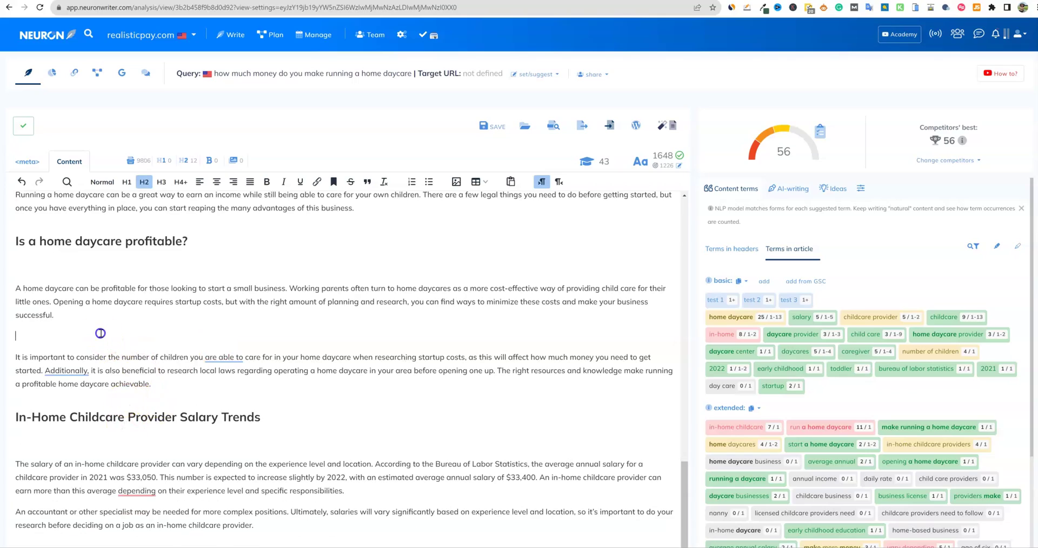
pyautogui.press('BackSpace')
pyautogui.scroll(-15, 383, 365)
pyautogui.scroll(-5, 387, 370)
pyautogui.scroll(5, 373, 324)
pyautogui.click(142, 324)
pyautogui.press('BackSpace')
# Step: Add an empty line after the Protecting section's last paragraph, before the Conclusion
pyautogui.scroll(-3, 142, 357)
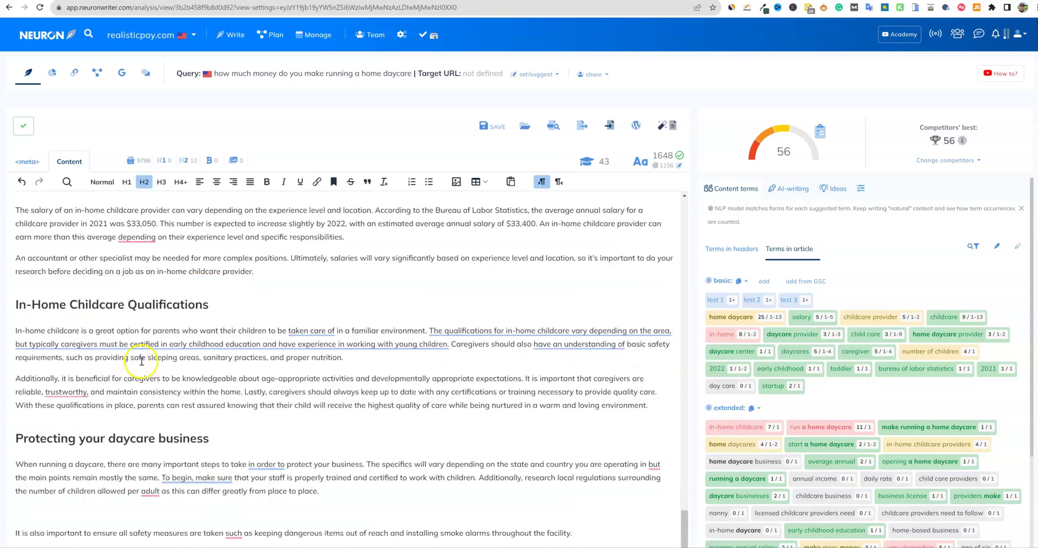
pyautogui.scroll(-8, 270, 465)
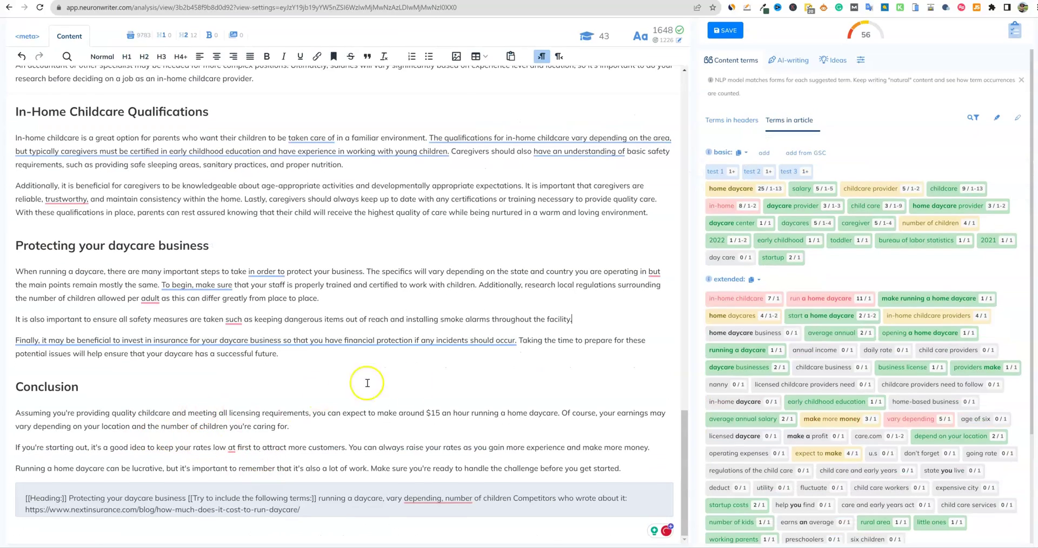
pyautogui.click(293, 351)
pyautogui.press('Return')
pyautogui.press('Return')
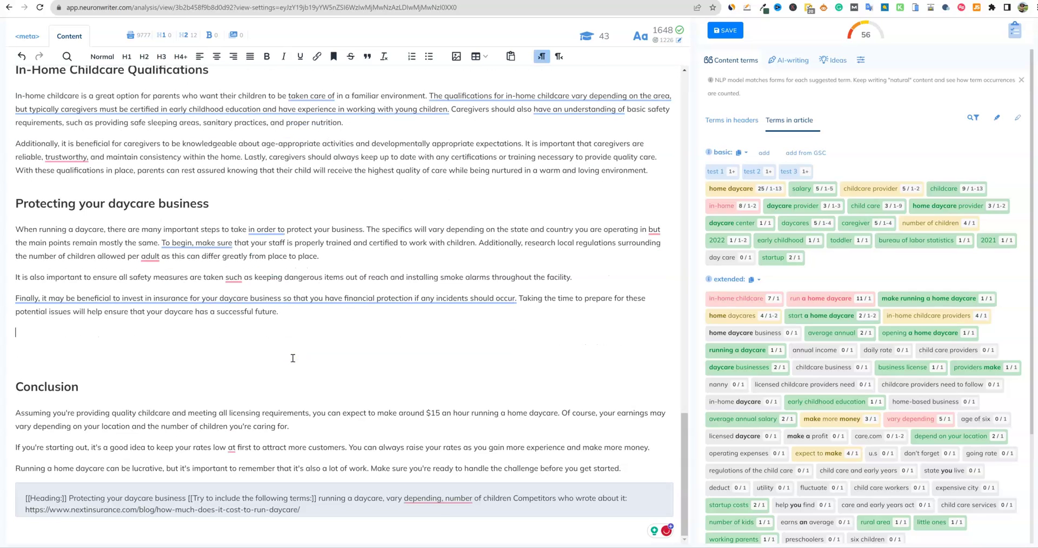
# Step: Paste the copied home daycare income section below Protecting your daycare business, keeping its formatting
pyautogui.rightClick(25, 334)
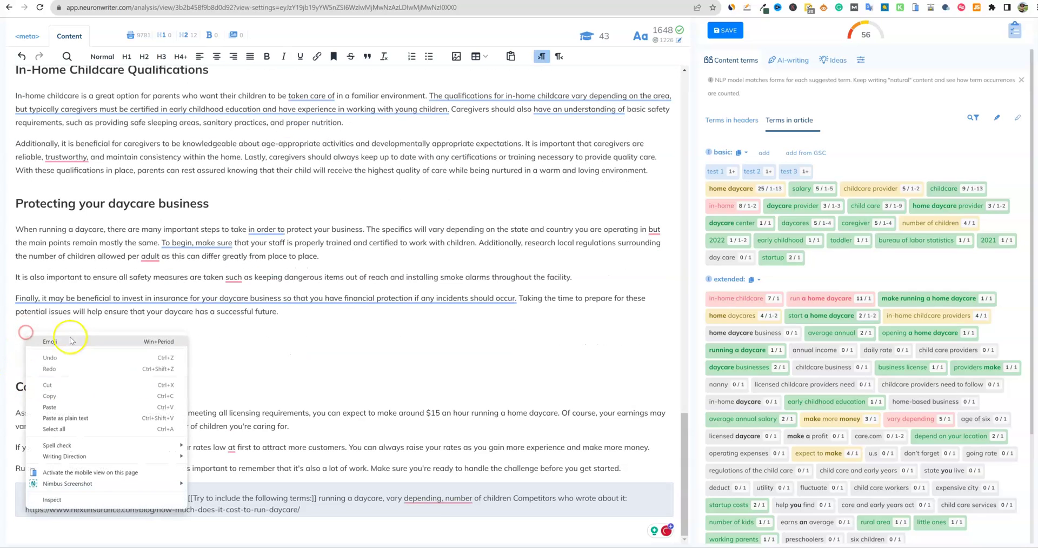
pyautogui.click(65, 418)
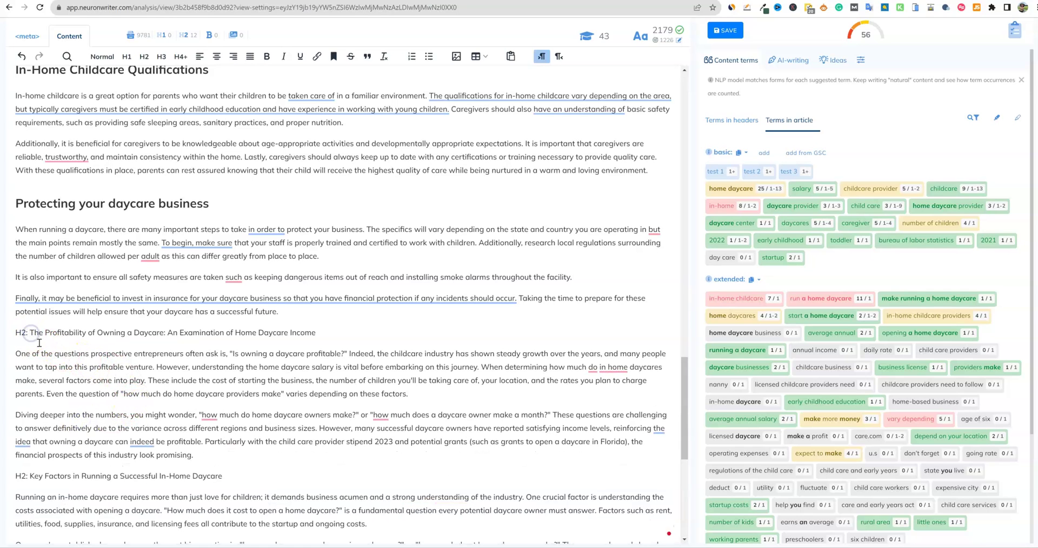
pyautogui.click(22, 56)
pyautogui.click(58, 331)
pyautogui.hotkey('ctrl', 'v')
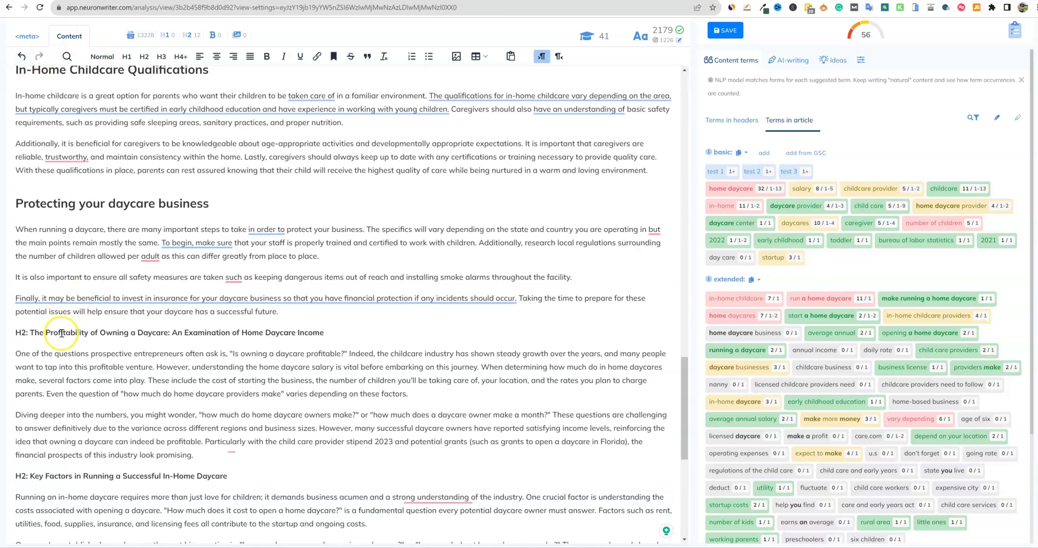
pyautogui.scroll(-1, 134, 331)
# Step: Make the 'Profitability of Owning a Daycare' title line an H2 heading
pyautogui.click(170, 285)
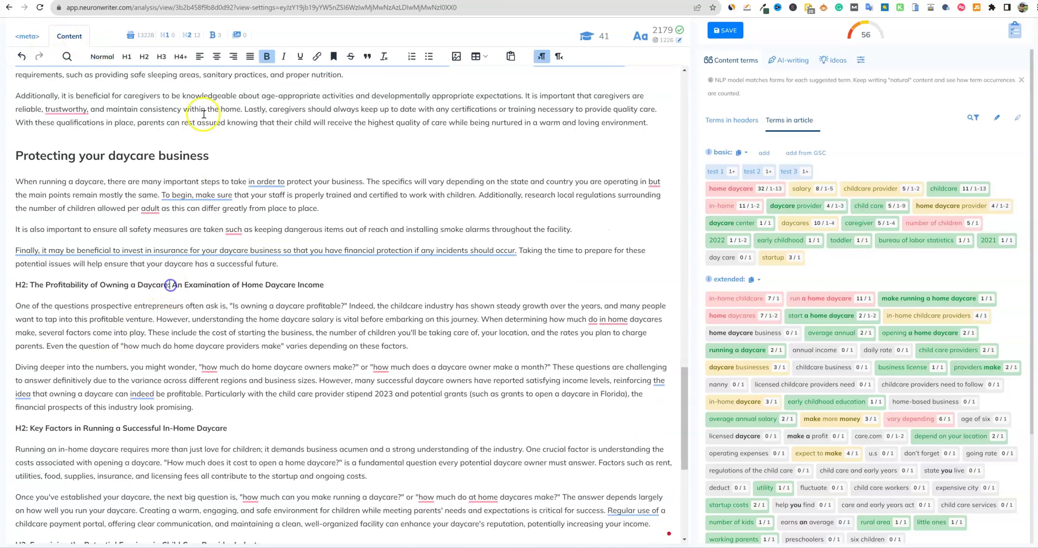
pyautogui.click(122, 285)
pyautogui.click(144, 56)
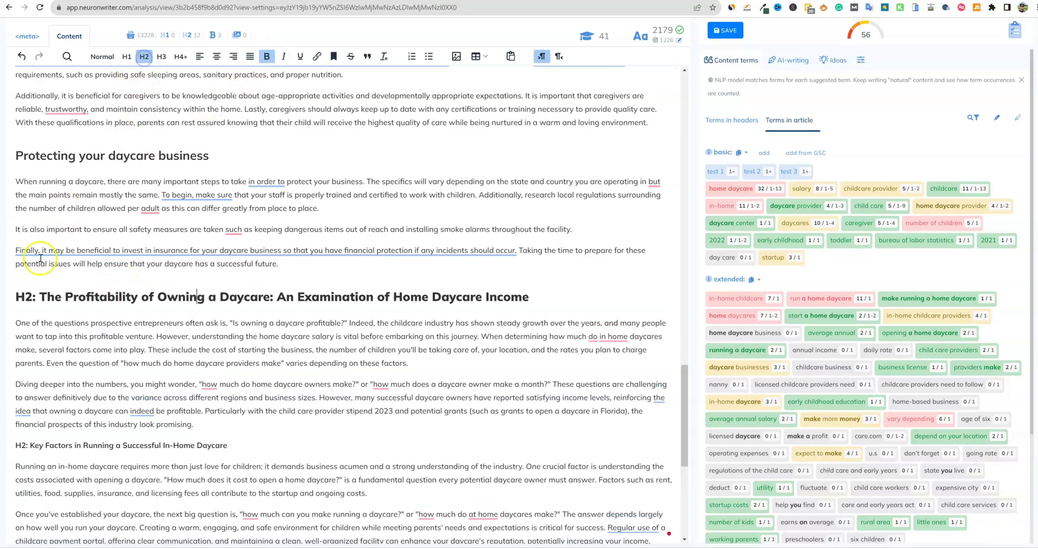